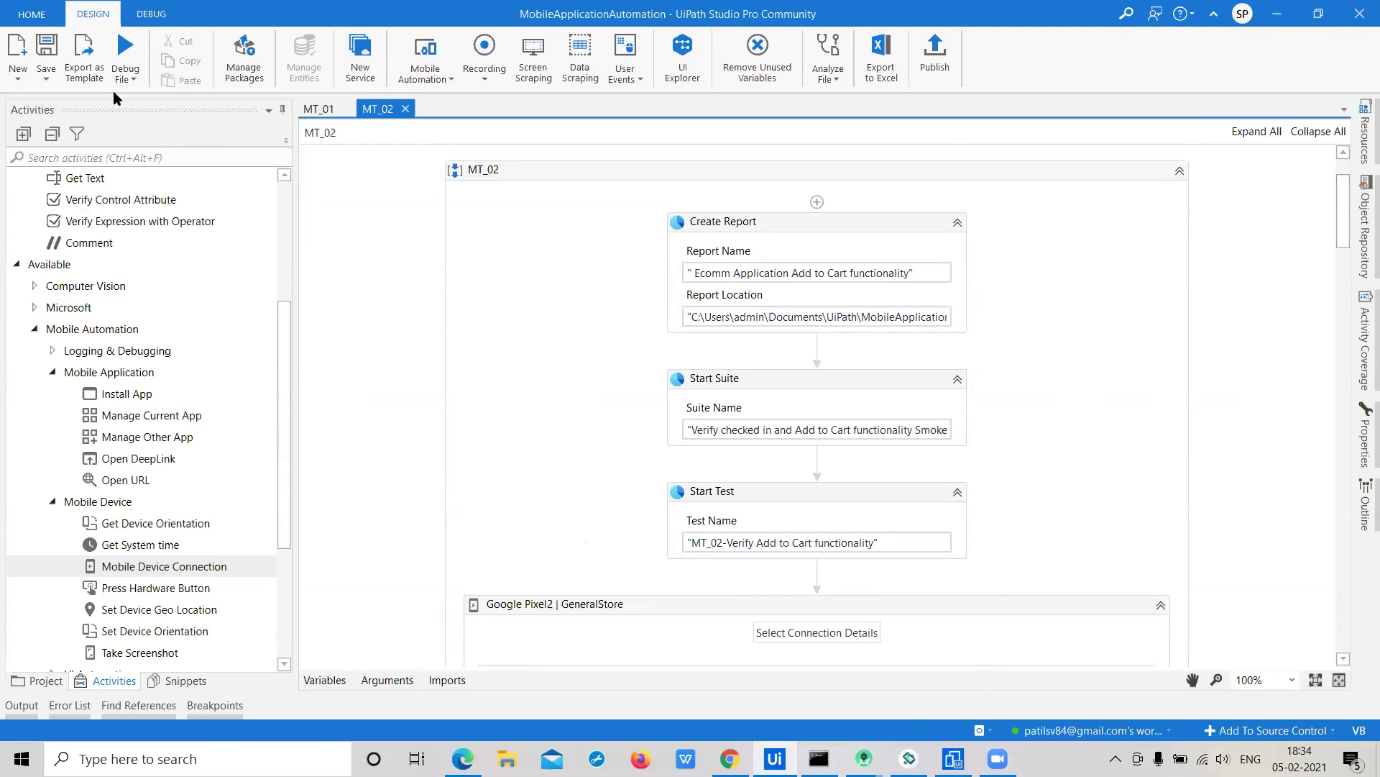
Run the MT_02 workflow file without debugging and review its execution output
{"action": "left_click", "coordinate": [127, 75]}
{"action": "left_click", "coordinate": [132, 106]}
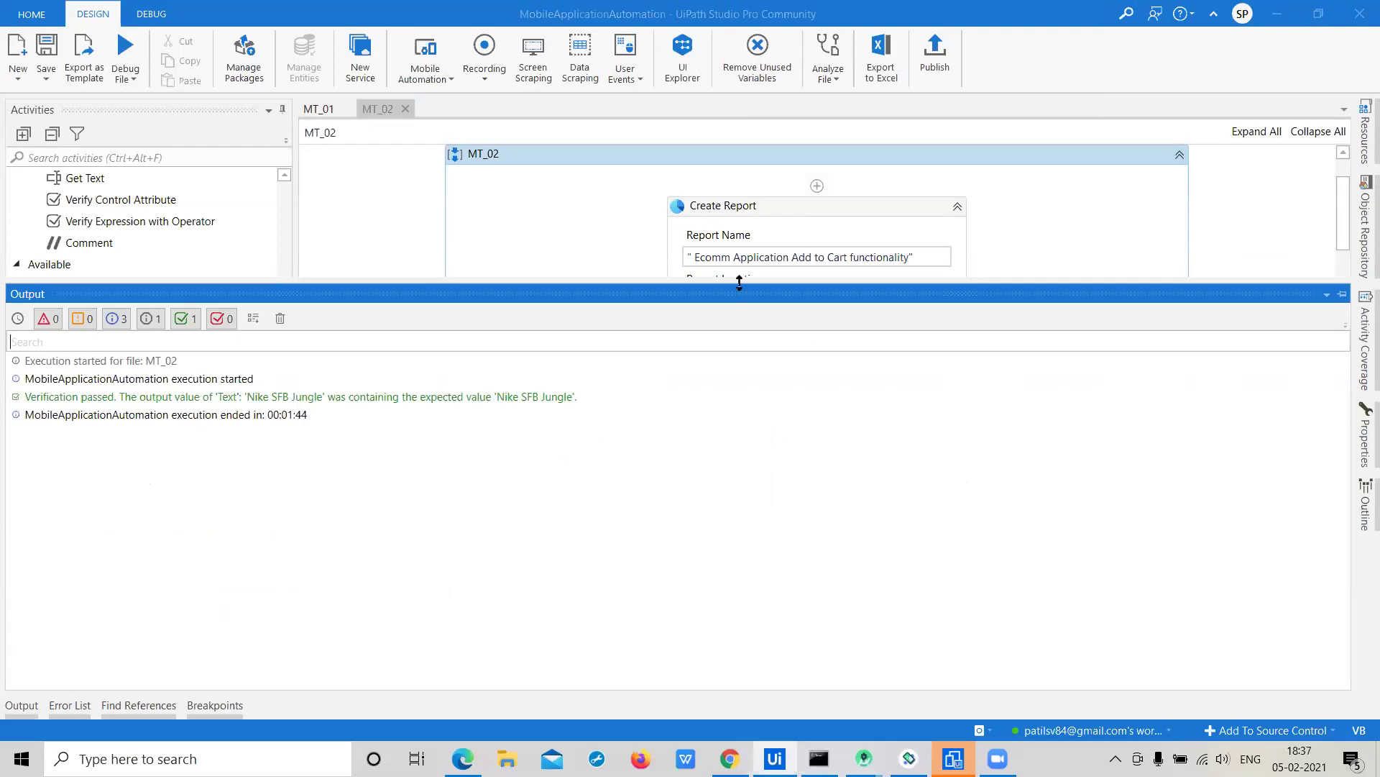
{"action": "left_click_drag", "start_coordinate": [739, 282], "coordinate": [711, 571]}
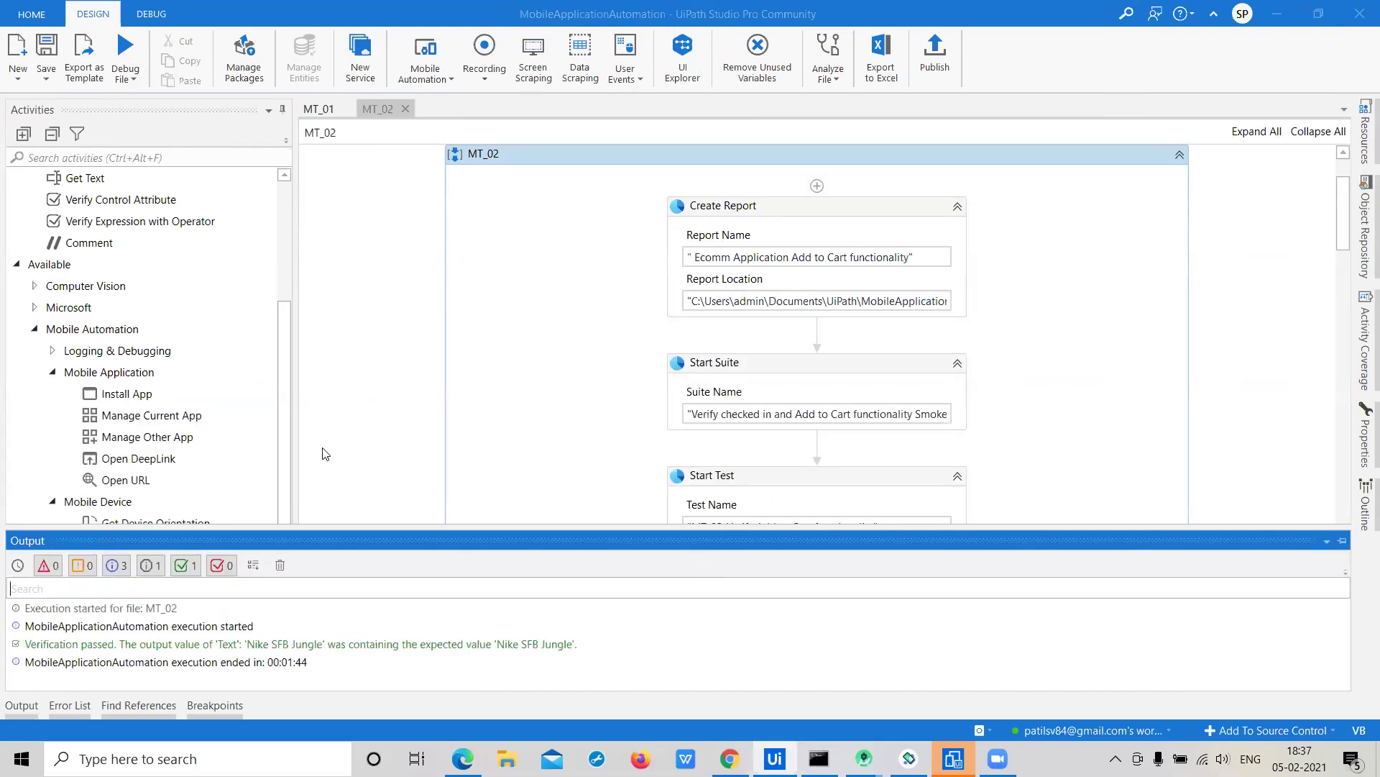
{"action": "left_click", "coordinate": [20, 711]}
Refresh the project files, open the new Ecomm Application Add to Cart functionality HTML report and view its Step-7 screenshot
{"action": "left_click", "coordinate": [38, 680]}
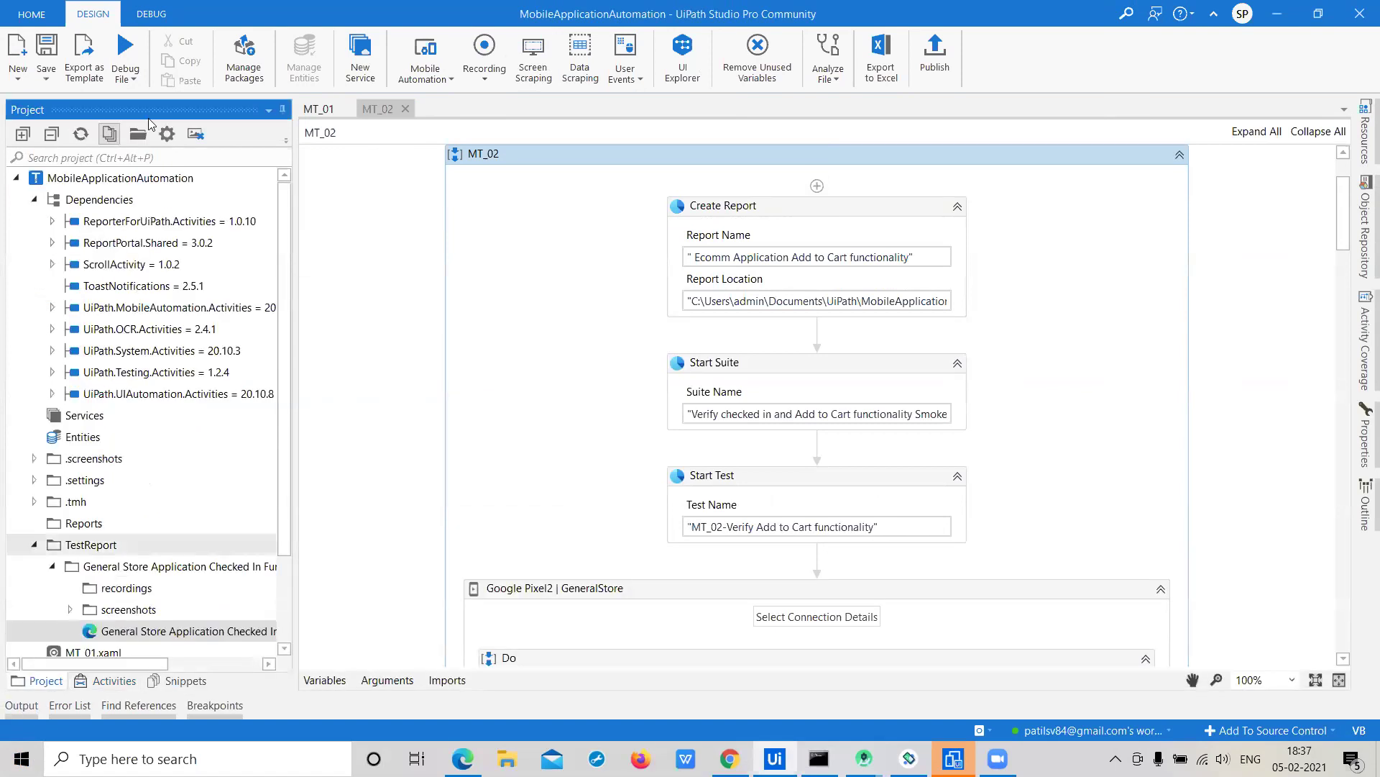
{"action": "left_click", "coordinate": [80, 135]}
{"action": "scroll", "coordinate": [99, 481], "scroll_direction": "down", "scroll_amount": 2}
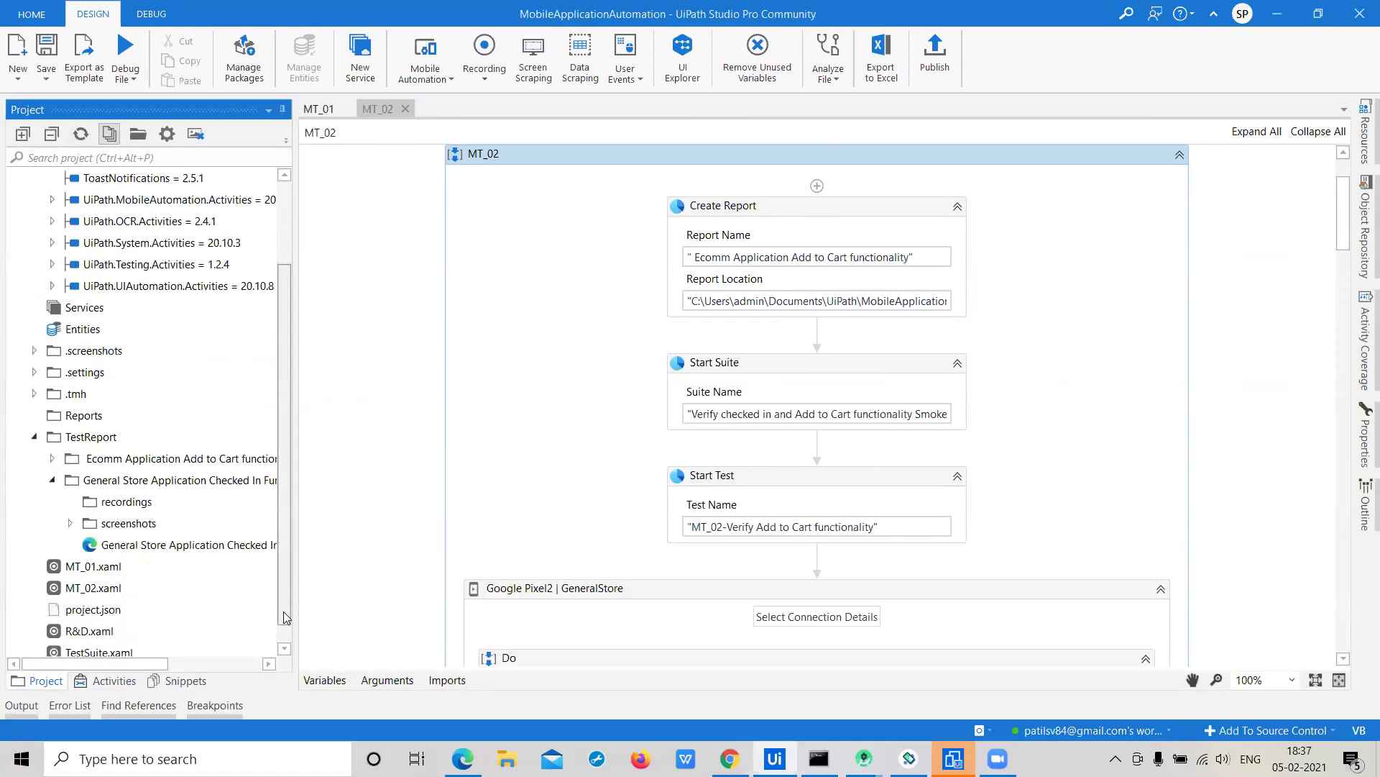
{"action": "left_click", "coordinate": [52, 458]}
{"action": "double_click", "coordinate": [161, 527]}
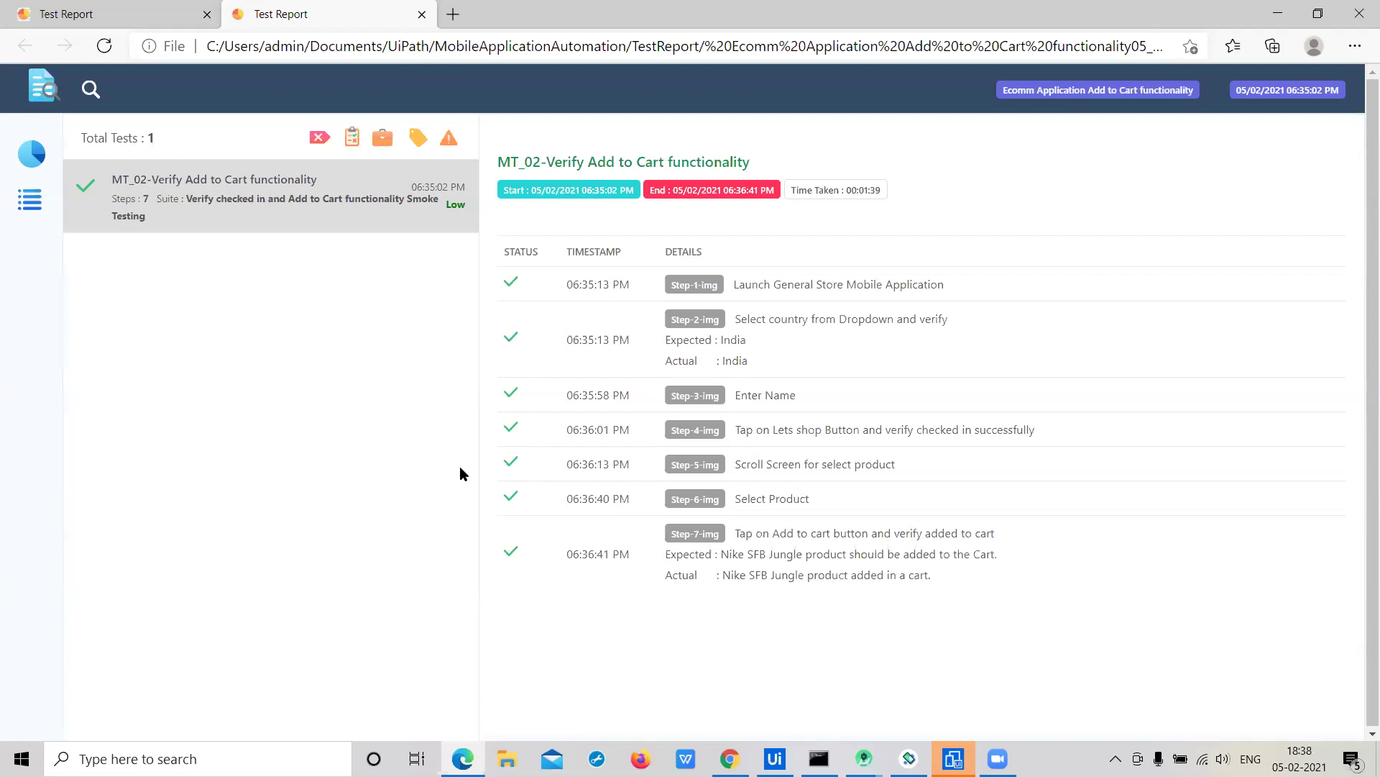
{"action": "left_click", "coordinate": [703, 541]}
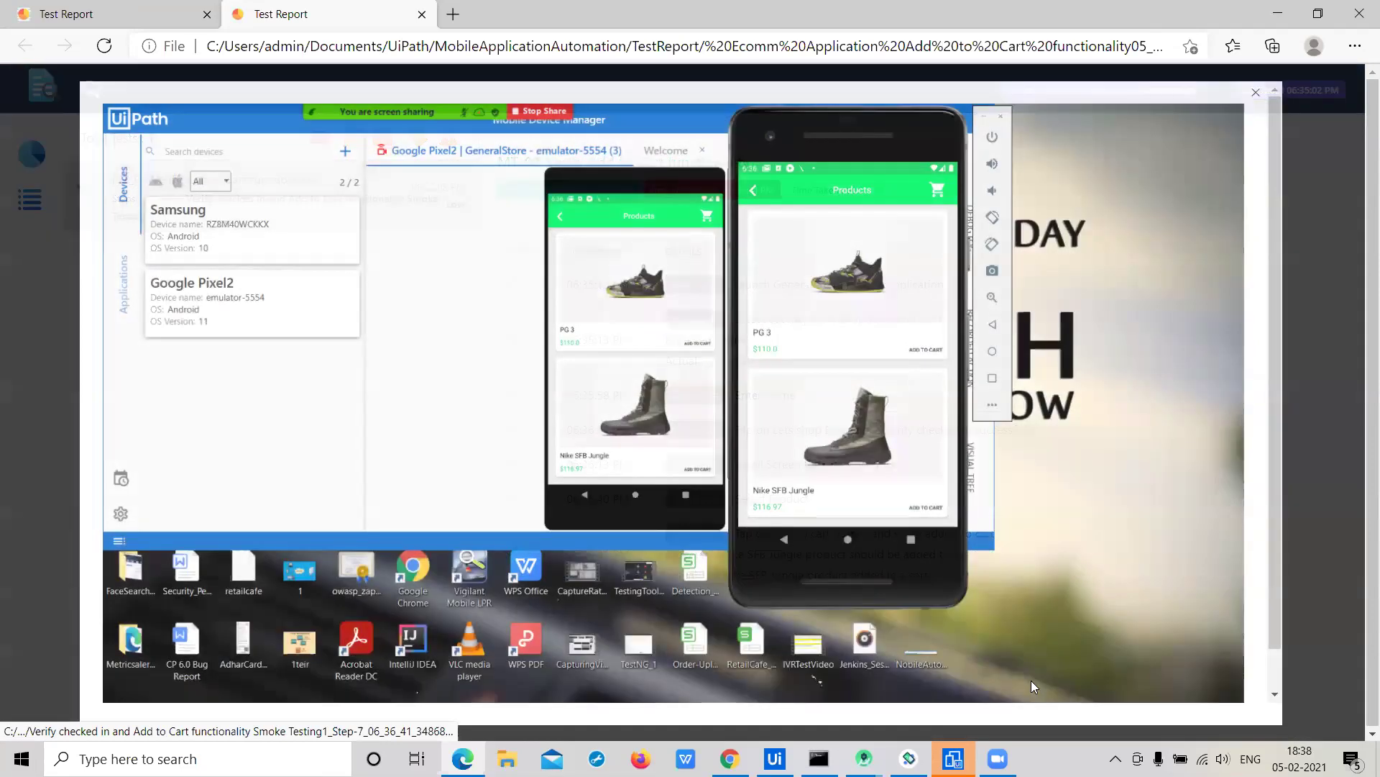
{"action": "left_click", "coordinate": [1031, 680]}
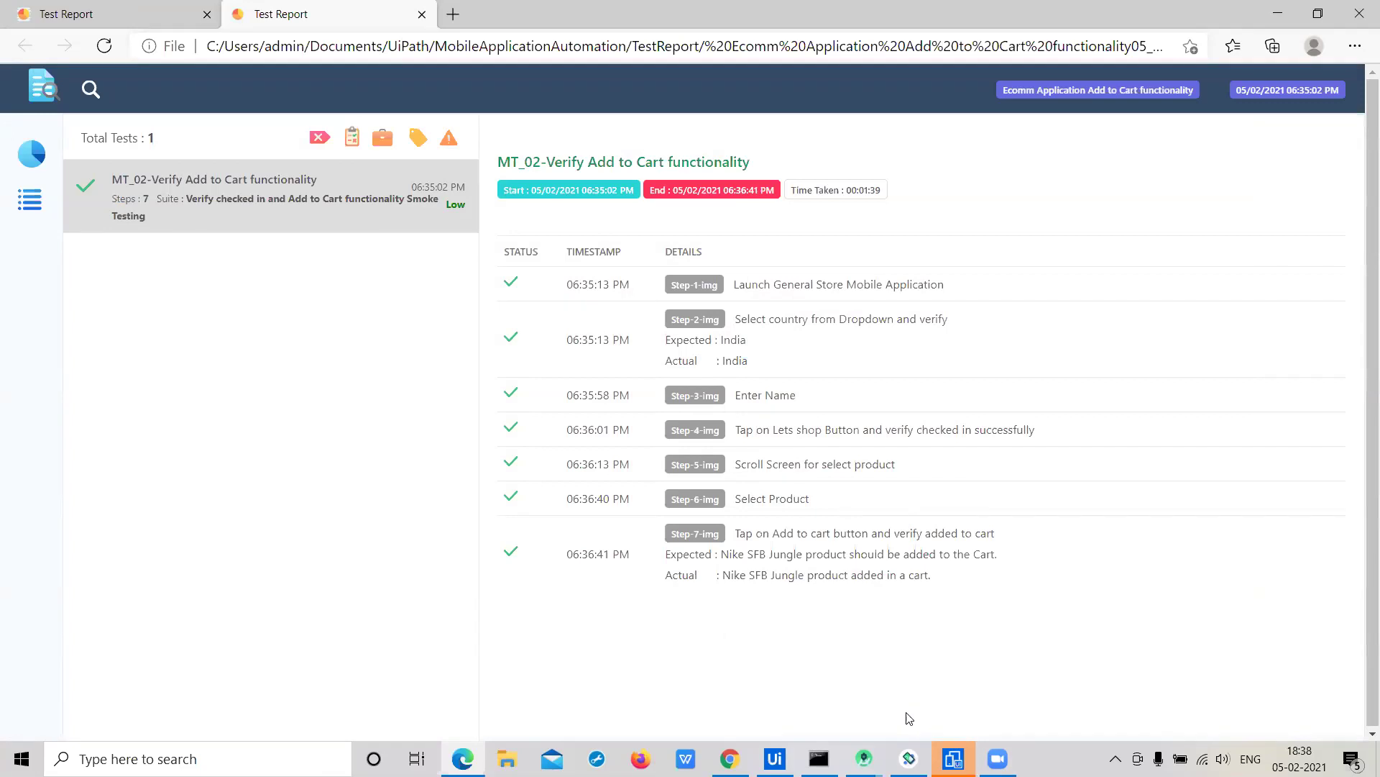
Switch back to UiPath Studio and open the TestSuite.xaml workflow
{"action": "mouse_move", "coordinate": [908, 759]}
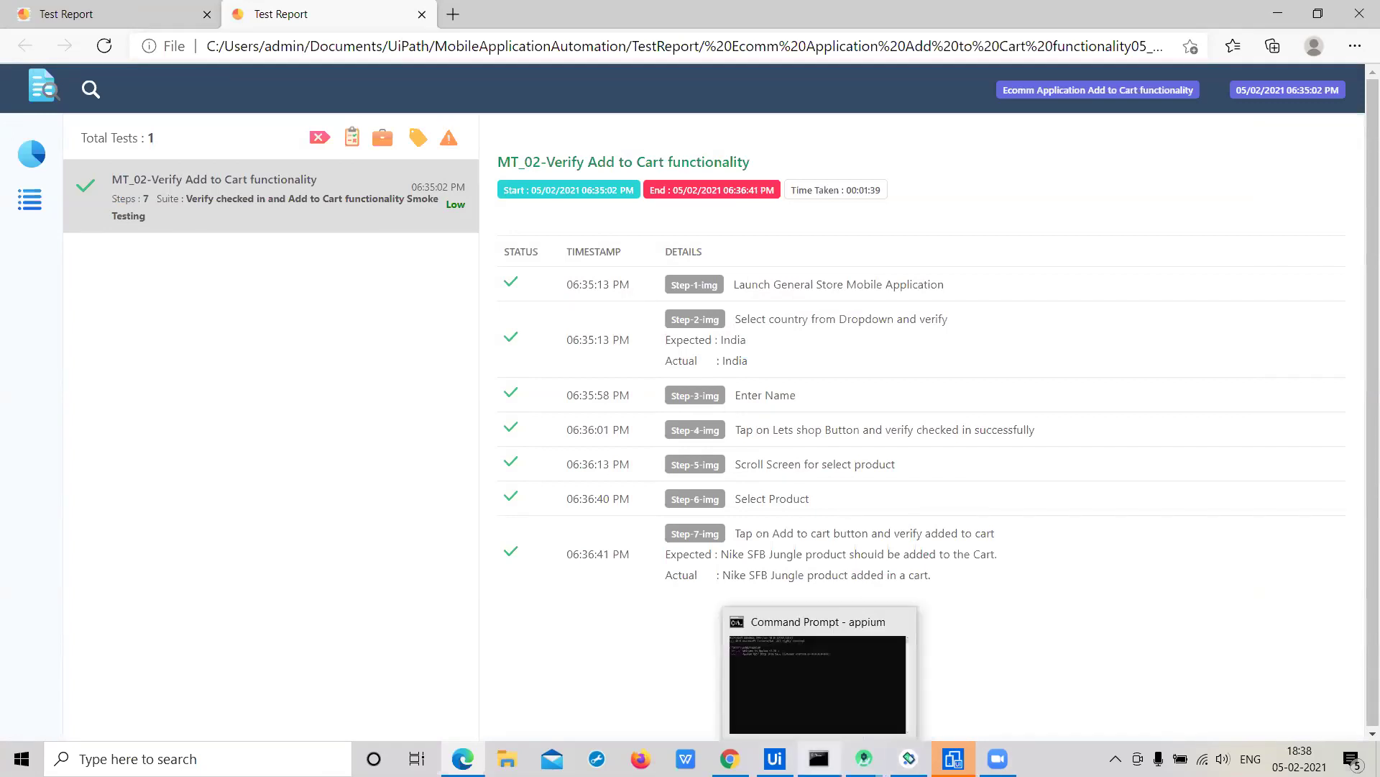
{"action": "left_click", "coordinate": [774, 759]}
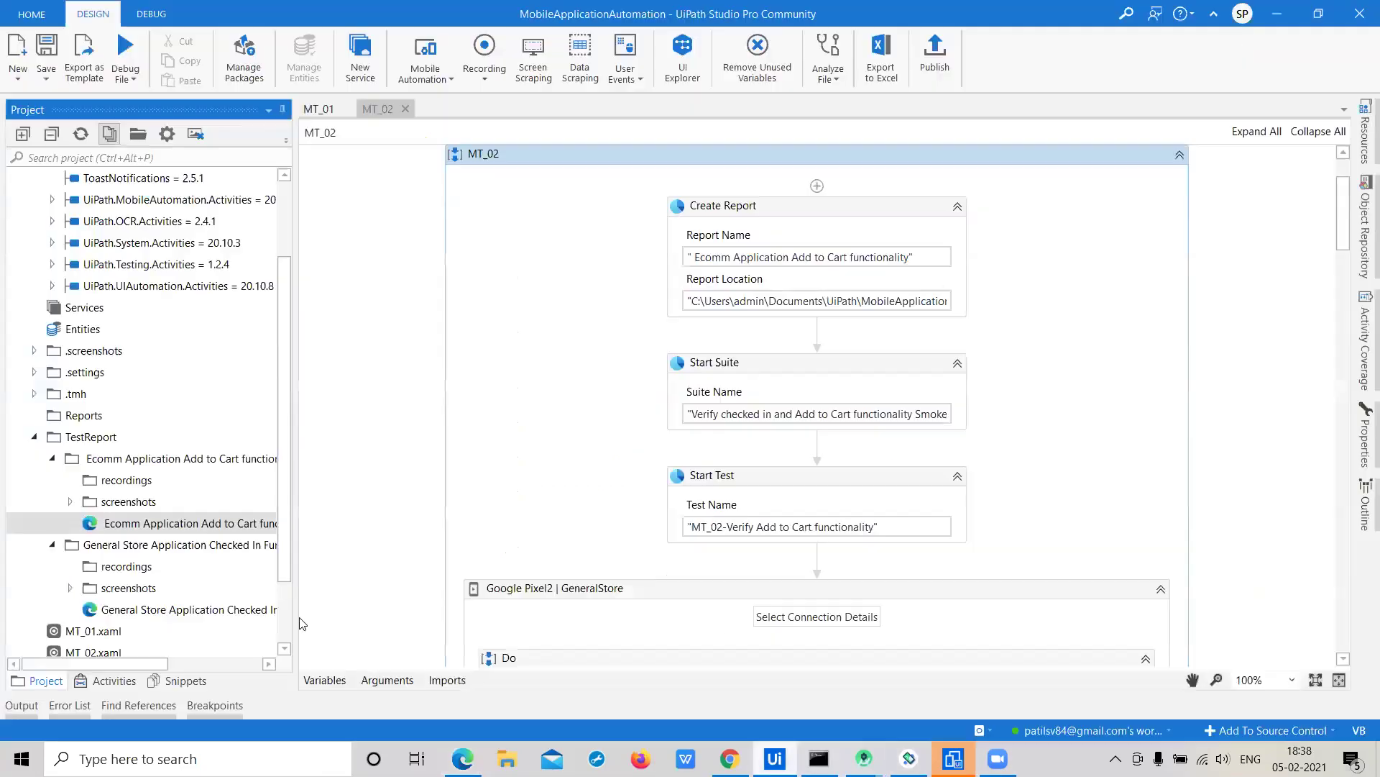
{"action": "scroll", "coordinate": [289, 618], "scroll_direction": "down", "scroll_amount": 1}
{"action": "double_click", "coordinate": [182, 636]}
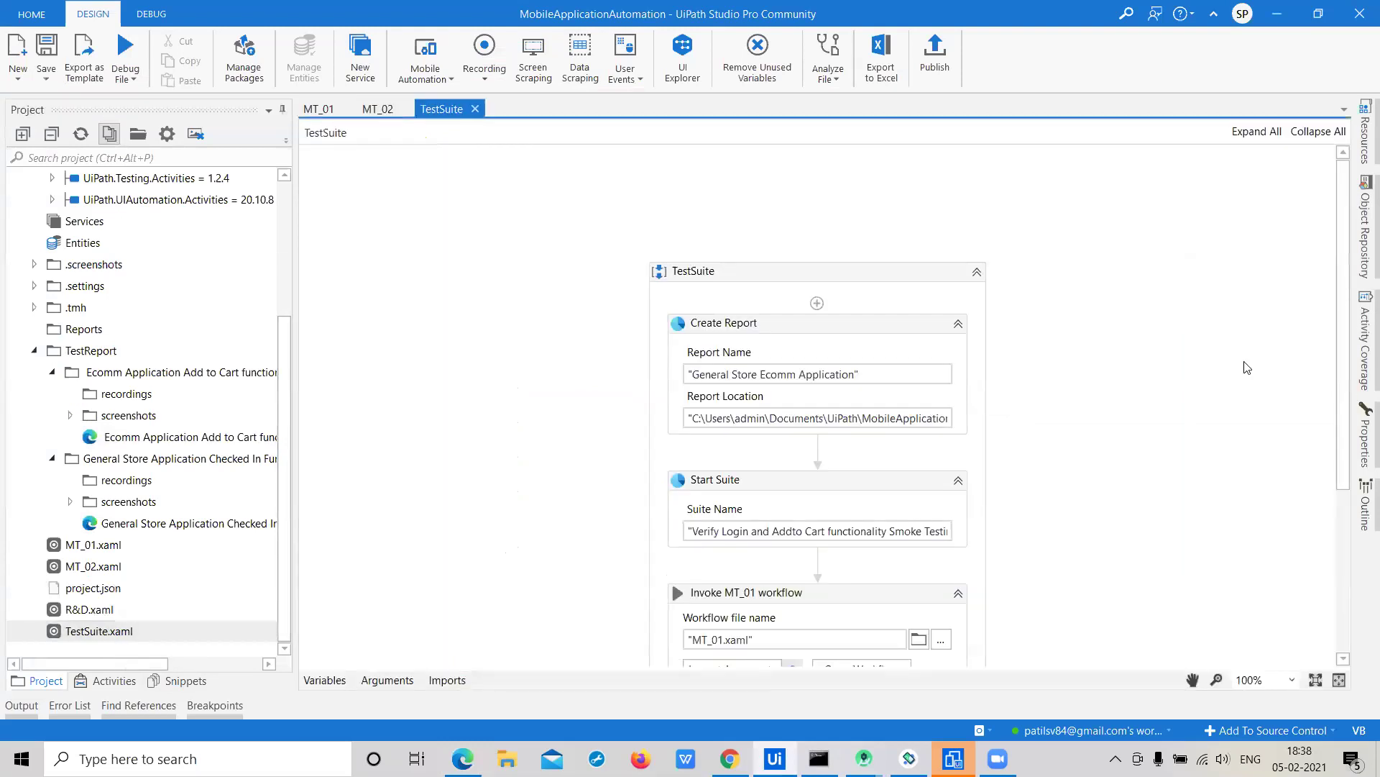
Examine the TestSuite sequence from its Create Report and Start Suite activities to the invoked MT_01 and MT_02 workflows
{"action": "scroll", "coordinate": [1343, 471], "scroll_direction": "down", "scroll_amount": 3}
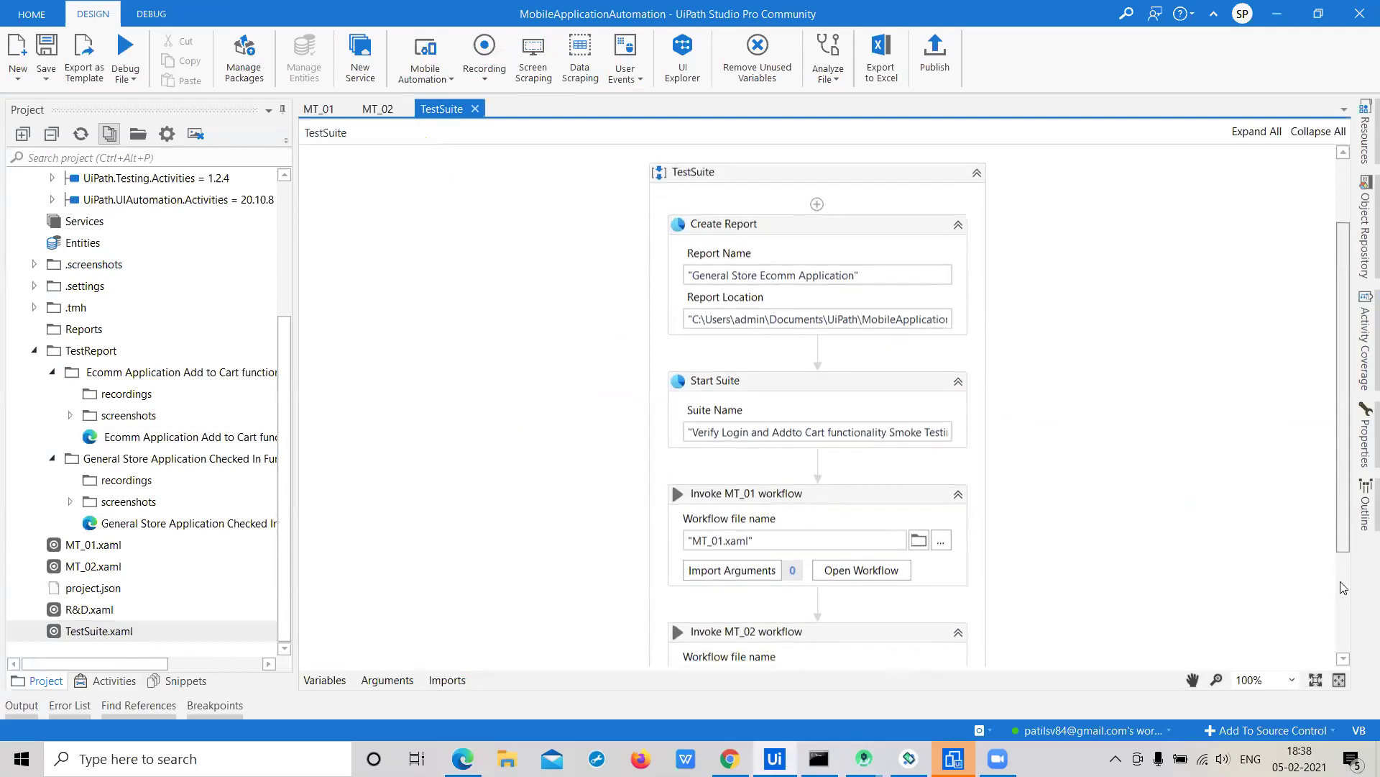
{"action": "scroll", "coordinate": [1341, 586], "scroll_direction": "down", "scroll_amount": 2}
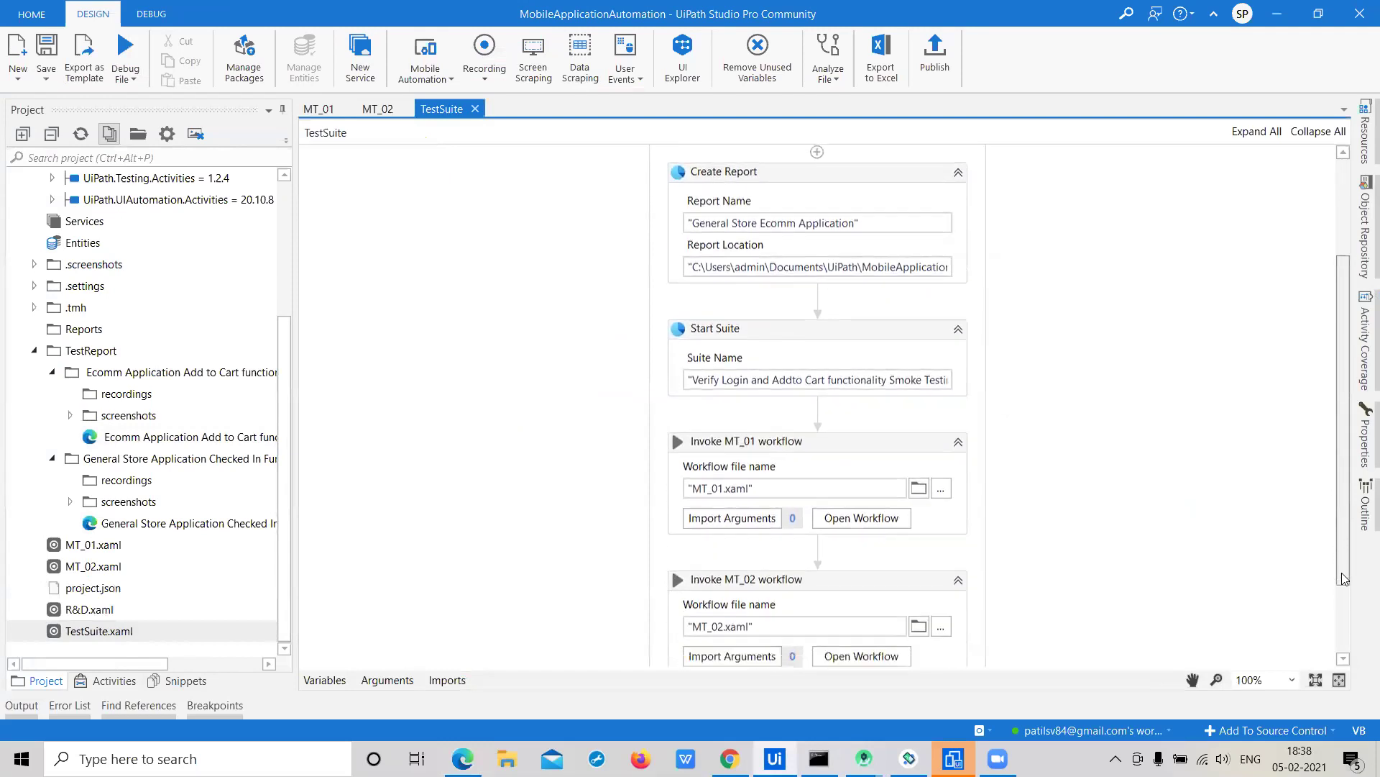
{"action": "scroll", "coordinate": [1342, 575], "scroll_direction": "down", "scroll_amount": 3}
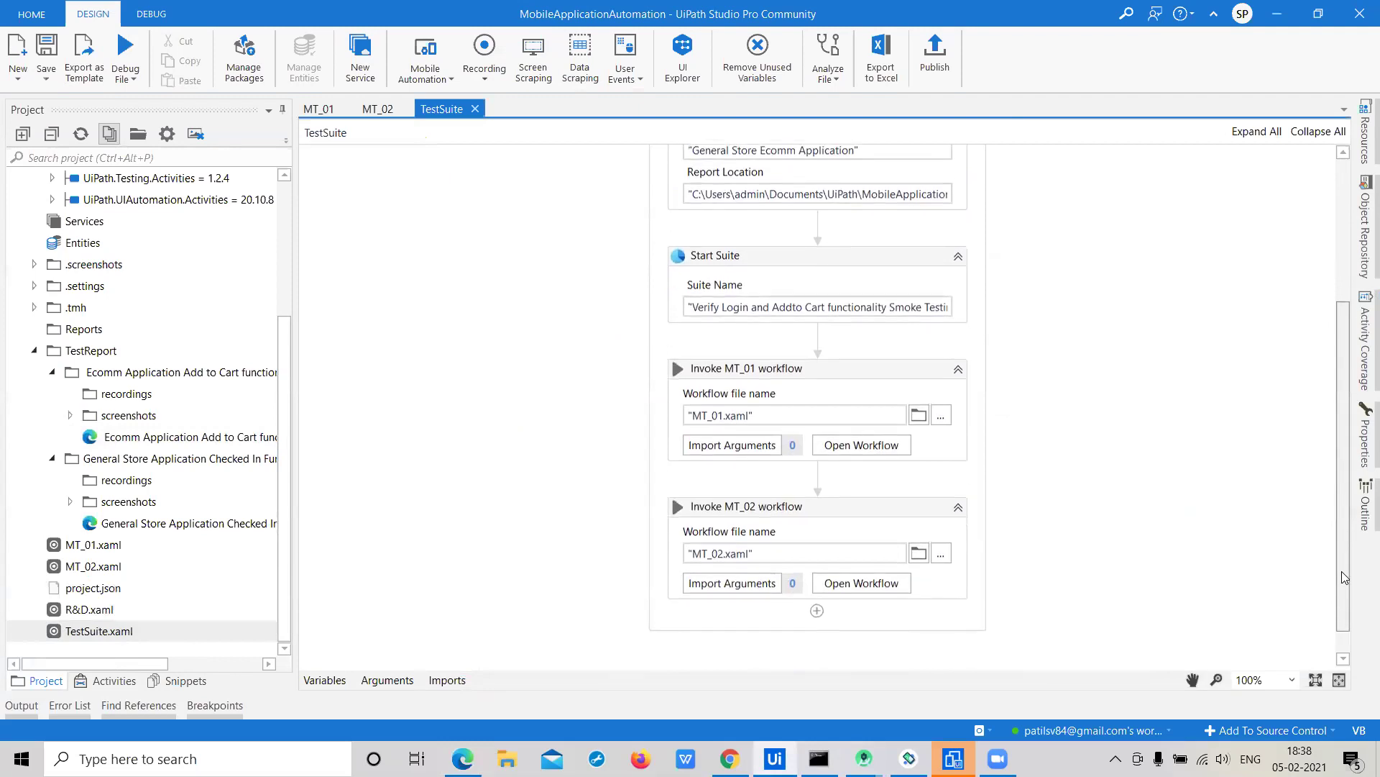
{"action": "scroll", "coordinate": [1342, 571], "scroll_direction": "up", "scroll_amount": 2}
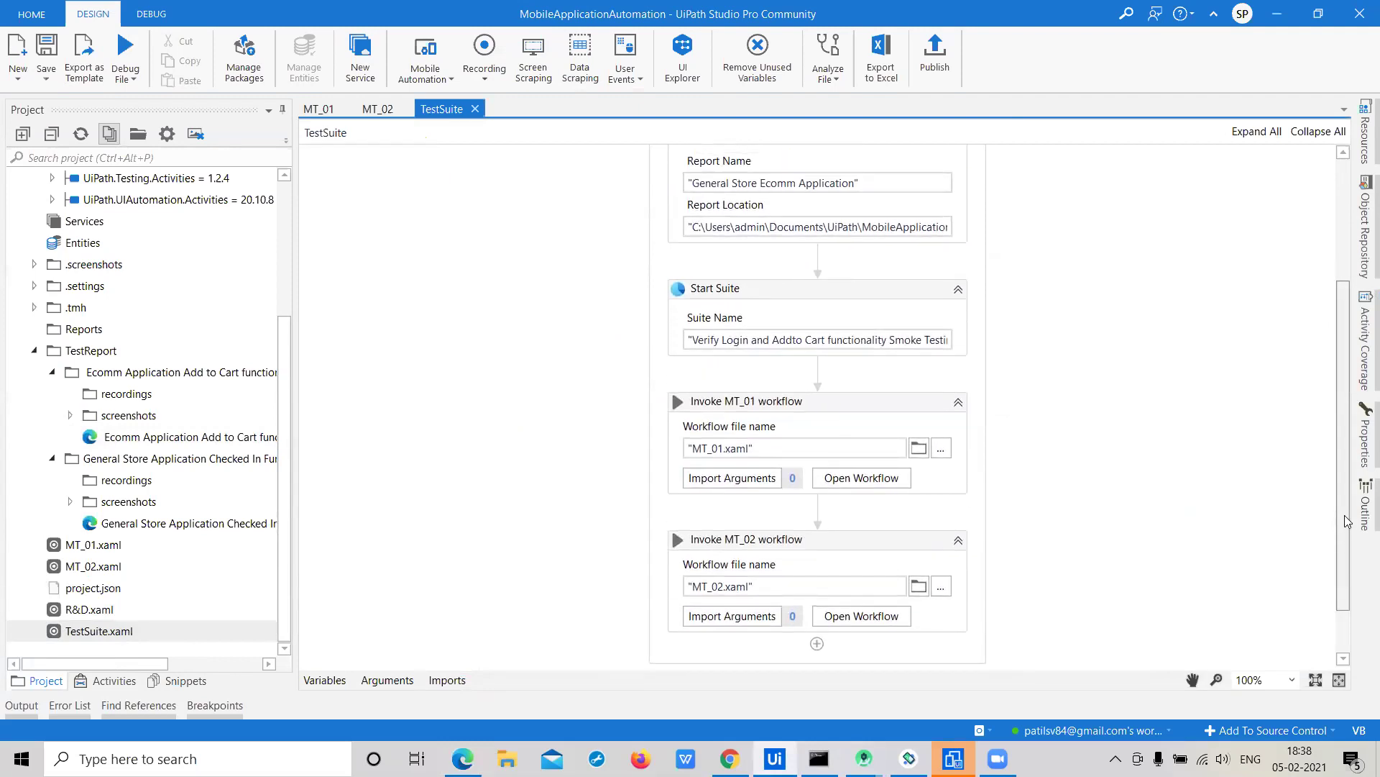
{"action": "scroll", "coordinate": [1349, 511], "scroll_direction": "up", "scroll_amount": 2}
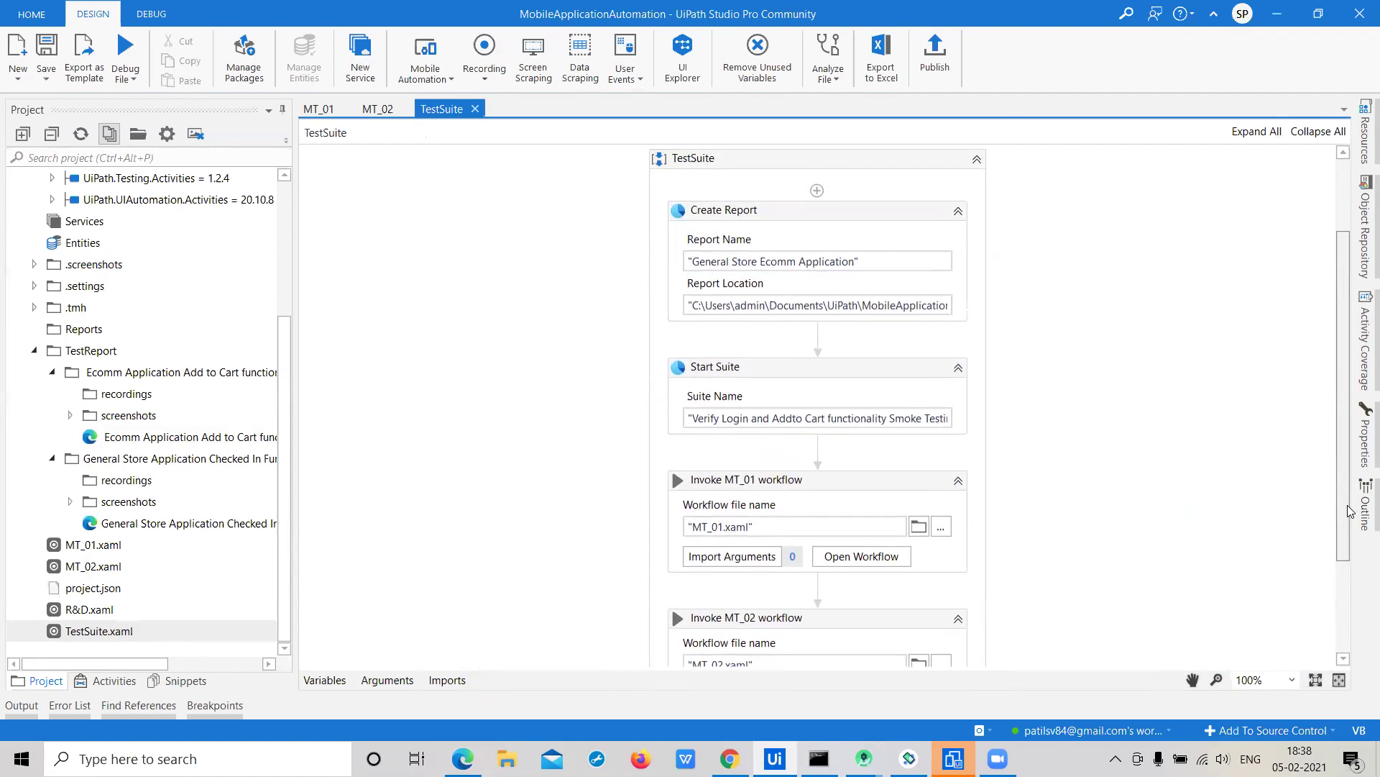
{"action": "scroll", "coordinate": [1349, 510], "scroll_direction": "down", "scroll_amount": 1}
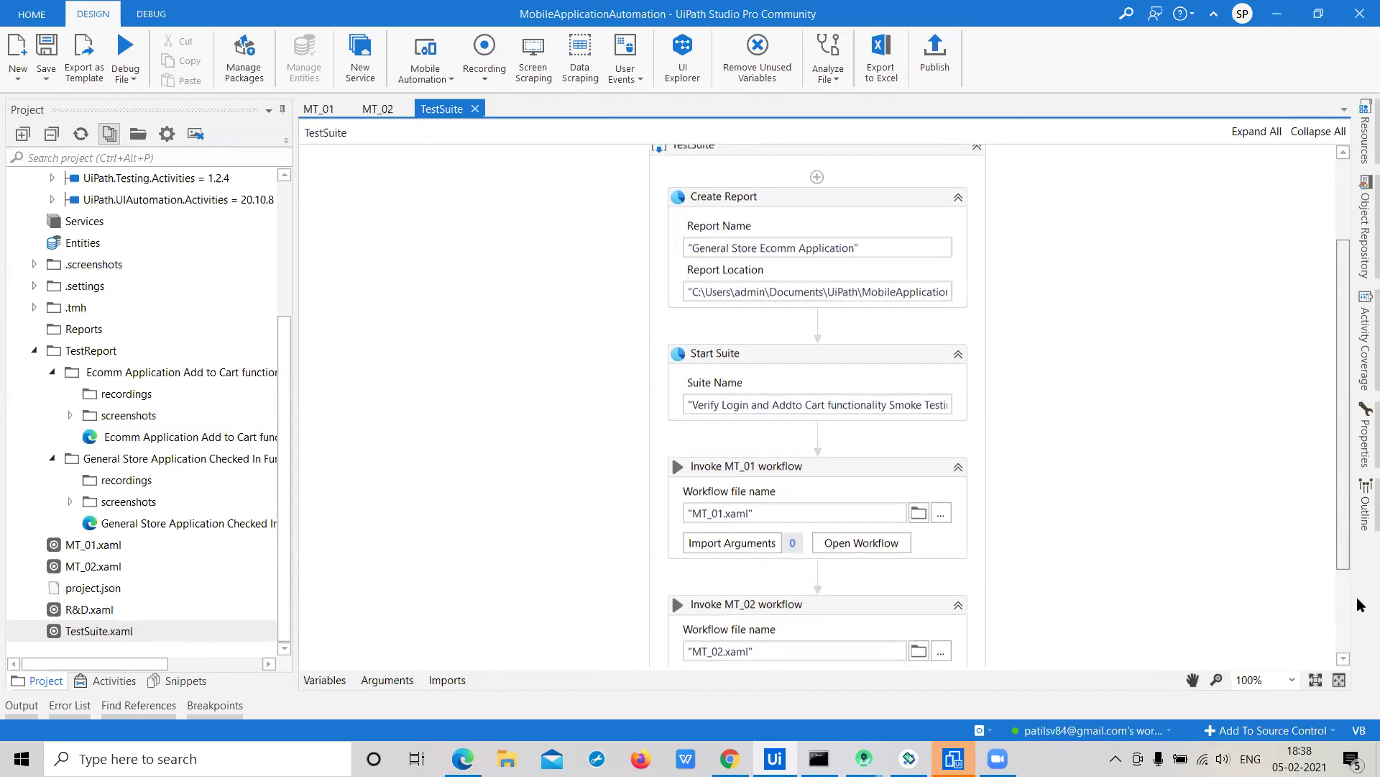
{"action": "scroll", "coordinate": [908, 416], "scroll_direction": "down", "scroll_amount": 2}
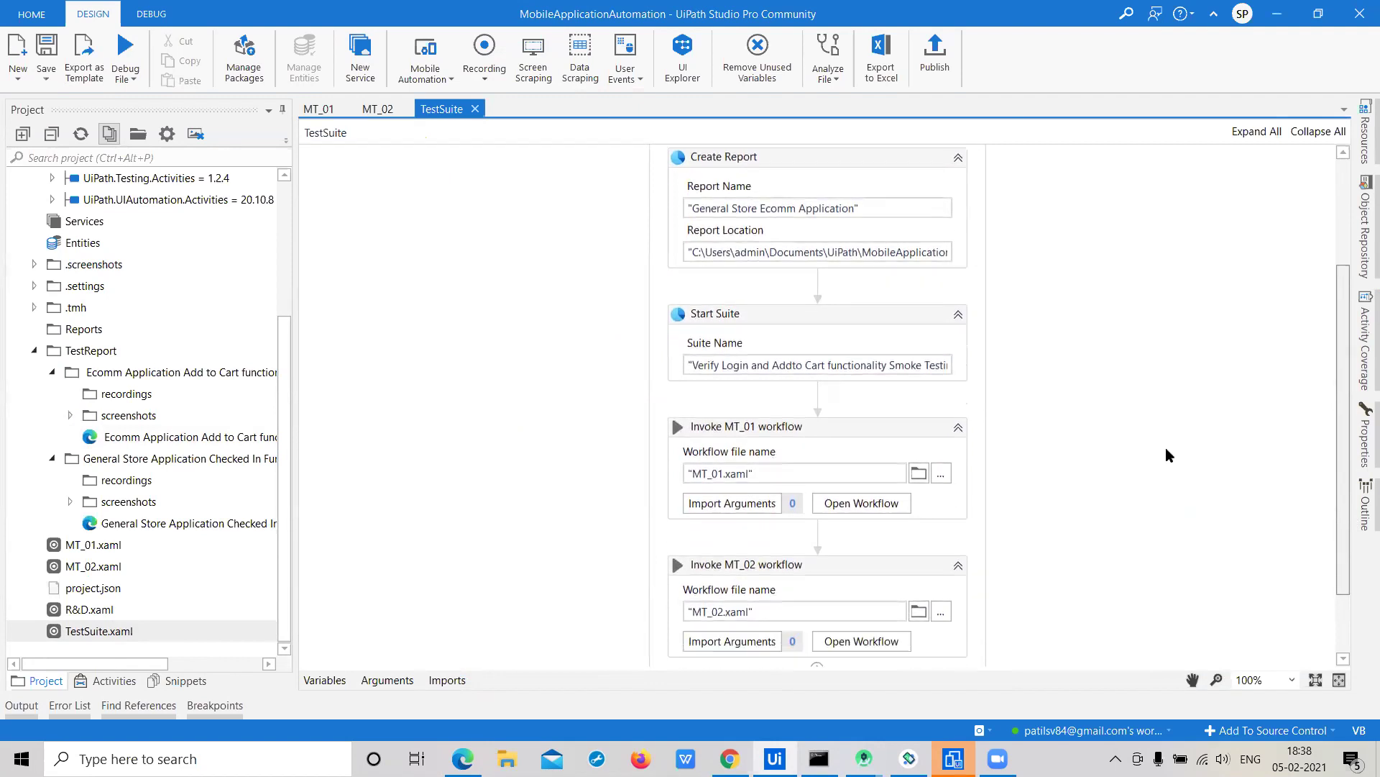
{"action": "scroll", "coordinate": [1078, 589], "scroll_direction": "down", "scroll_amount": 2}
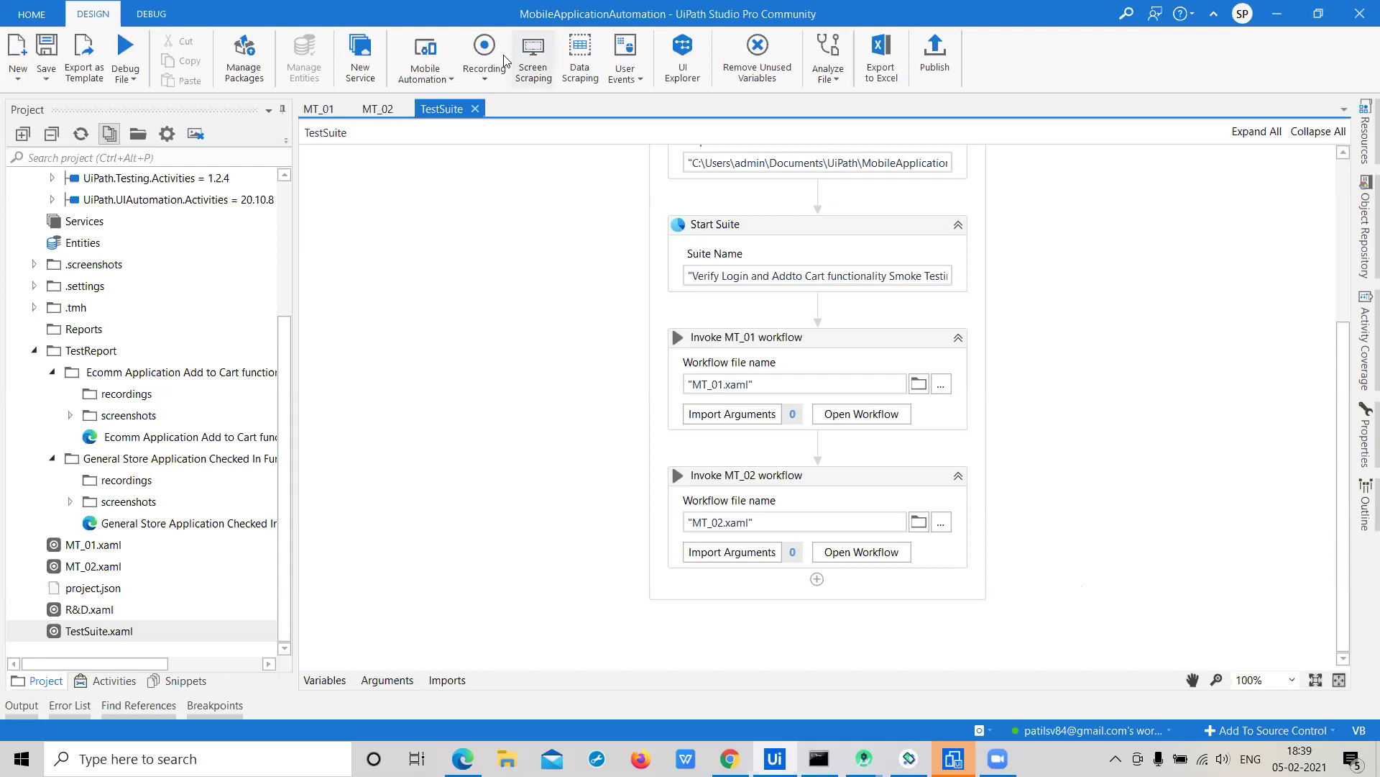
Run the TestSuite workflow file without debugging
{"action": "left_click", "coordinate": [130, 72]}
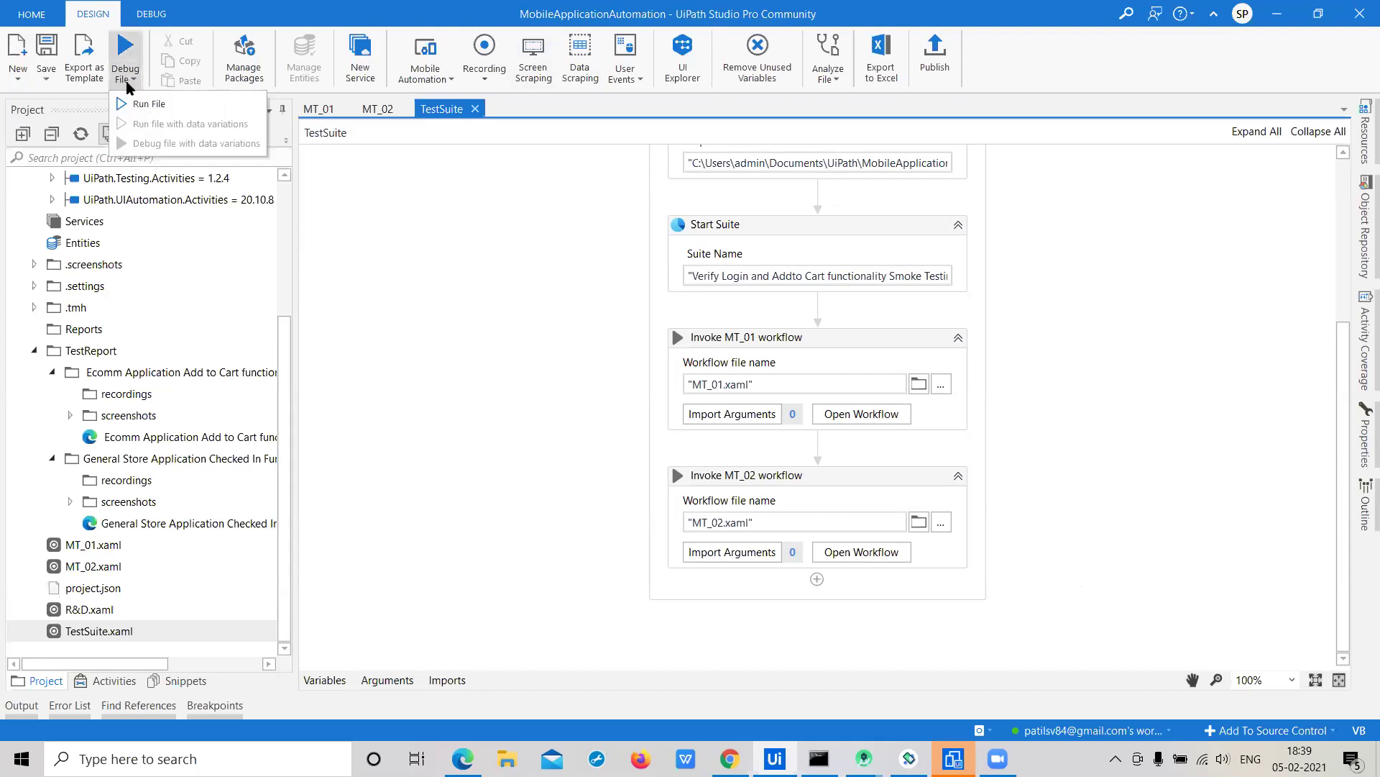
{"action": "left_click", "coordinate": [131, 101]}
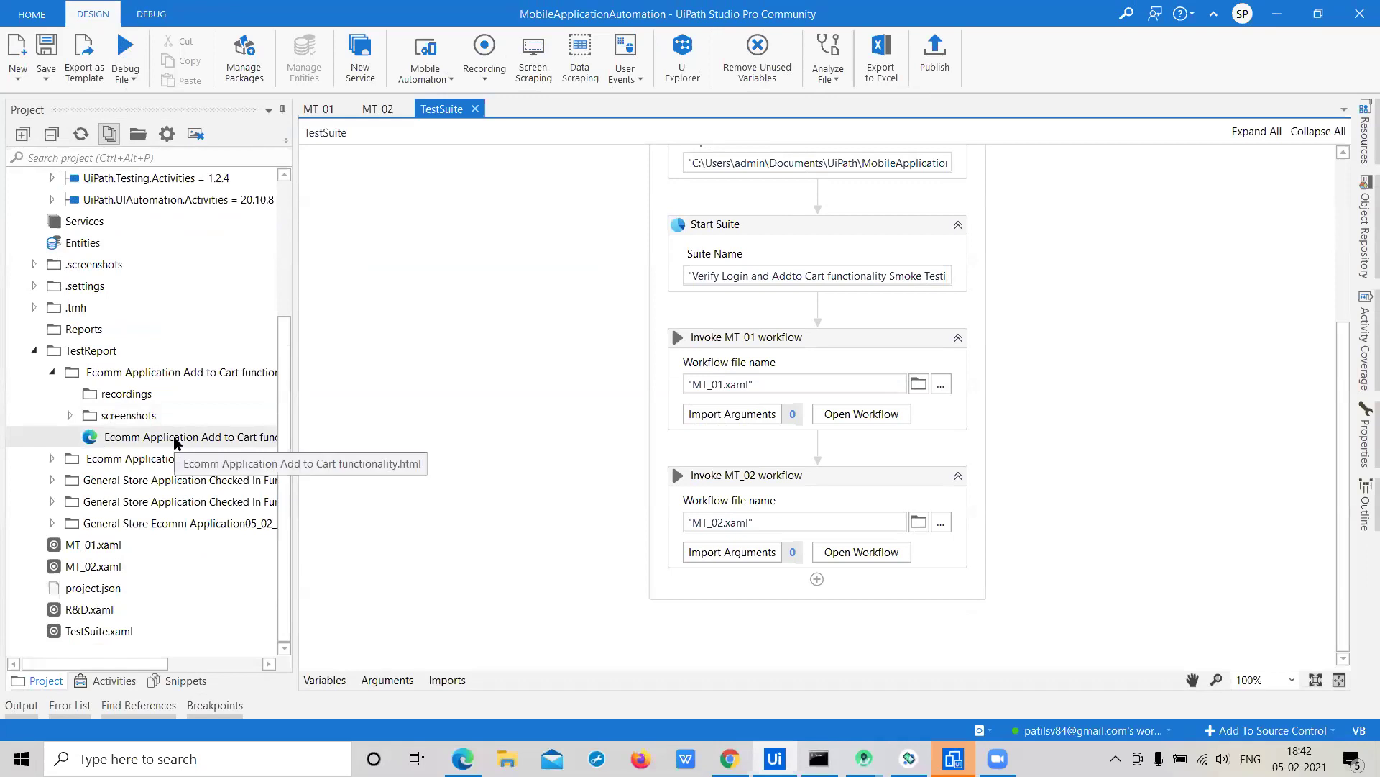
Widen the project file list and open the Add to Cart functionality HTML report from the 05_02_2021_06_40_26 PM folder
{"action": "double_click", "coordinate": [174, 440]}
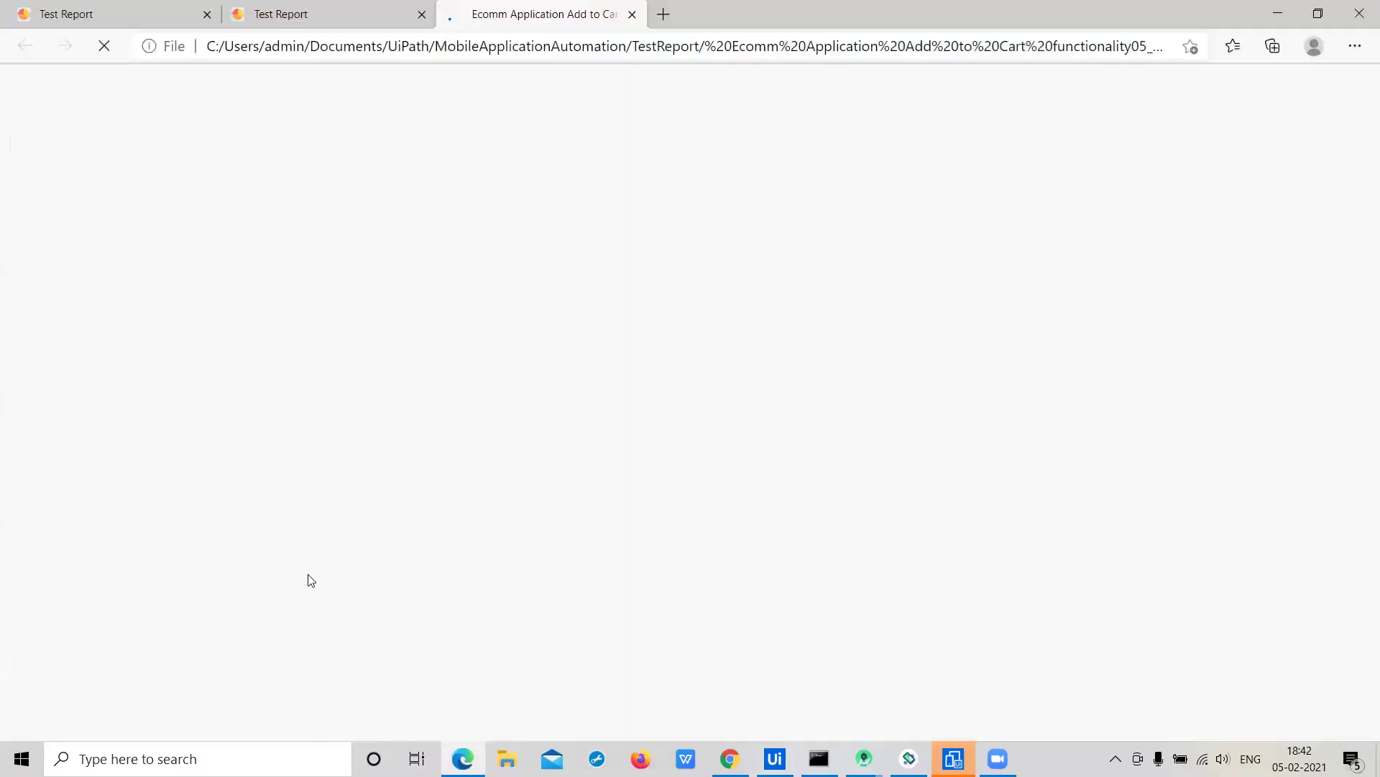
{"action": "left_click", "coordinate": [1357, 16]}
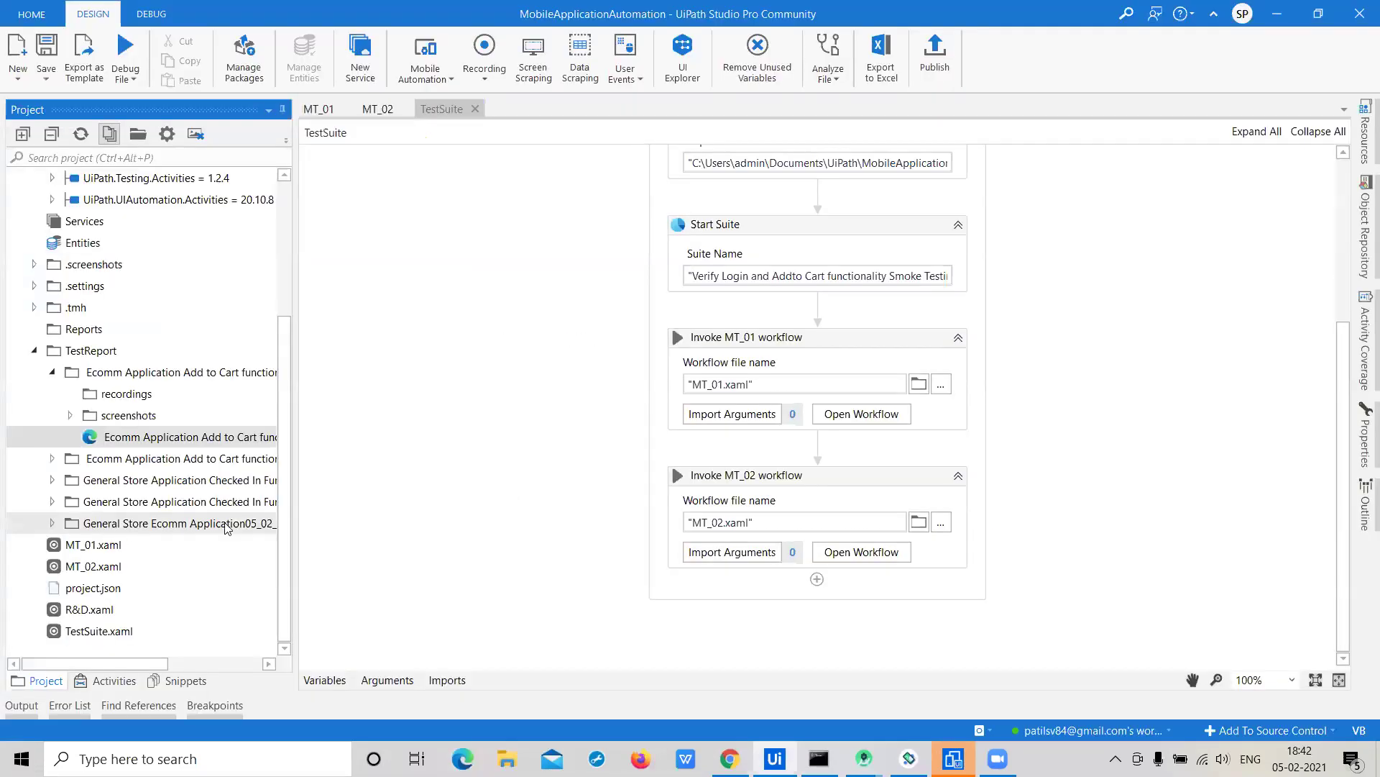
{"action": "left_click_drag", "start_coordinate": [296, 516], "coordinate": [468, 533]}
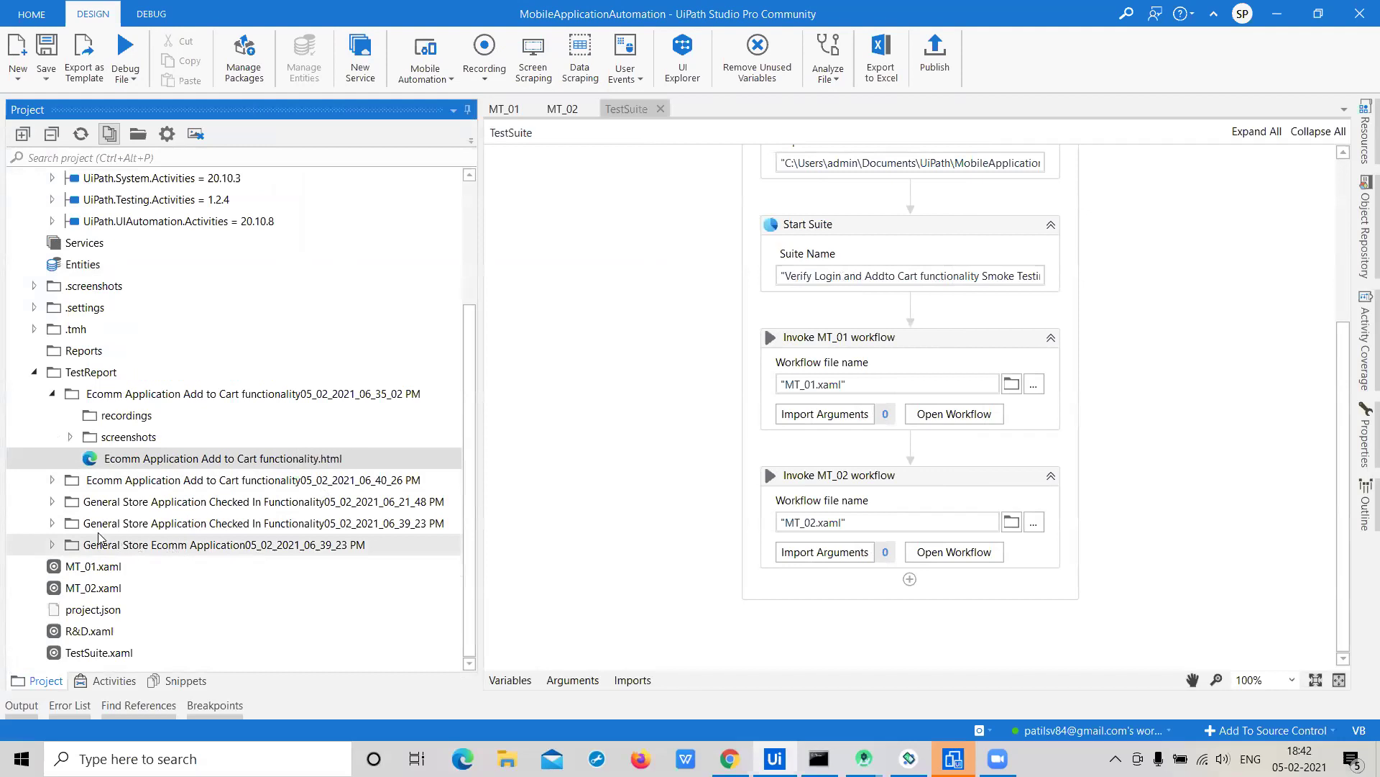
{"action": "left_click", "coordinate": [52, 481]}
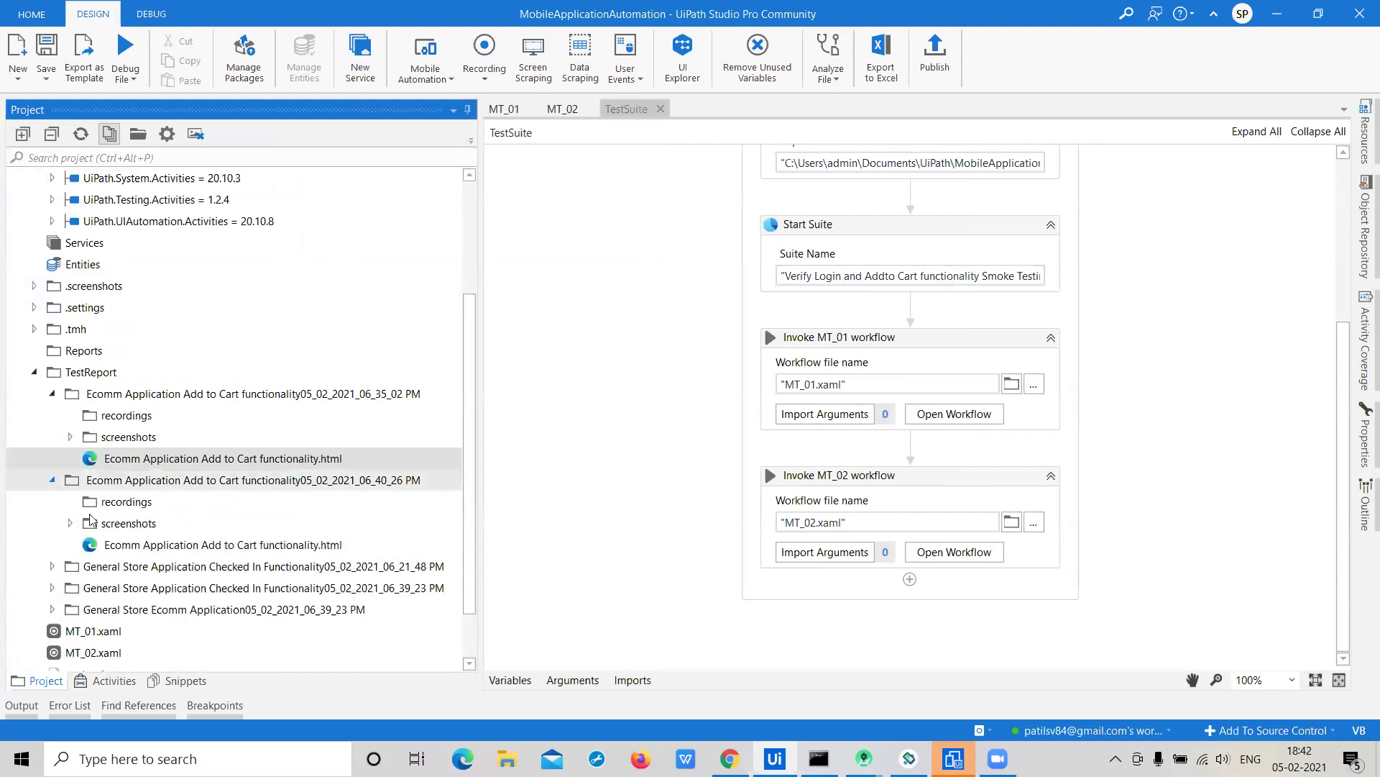
{"action": "double_click", "coordinate": [147, 545]}
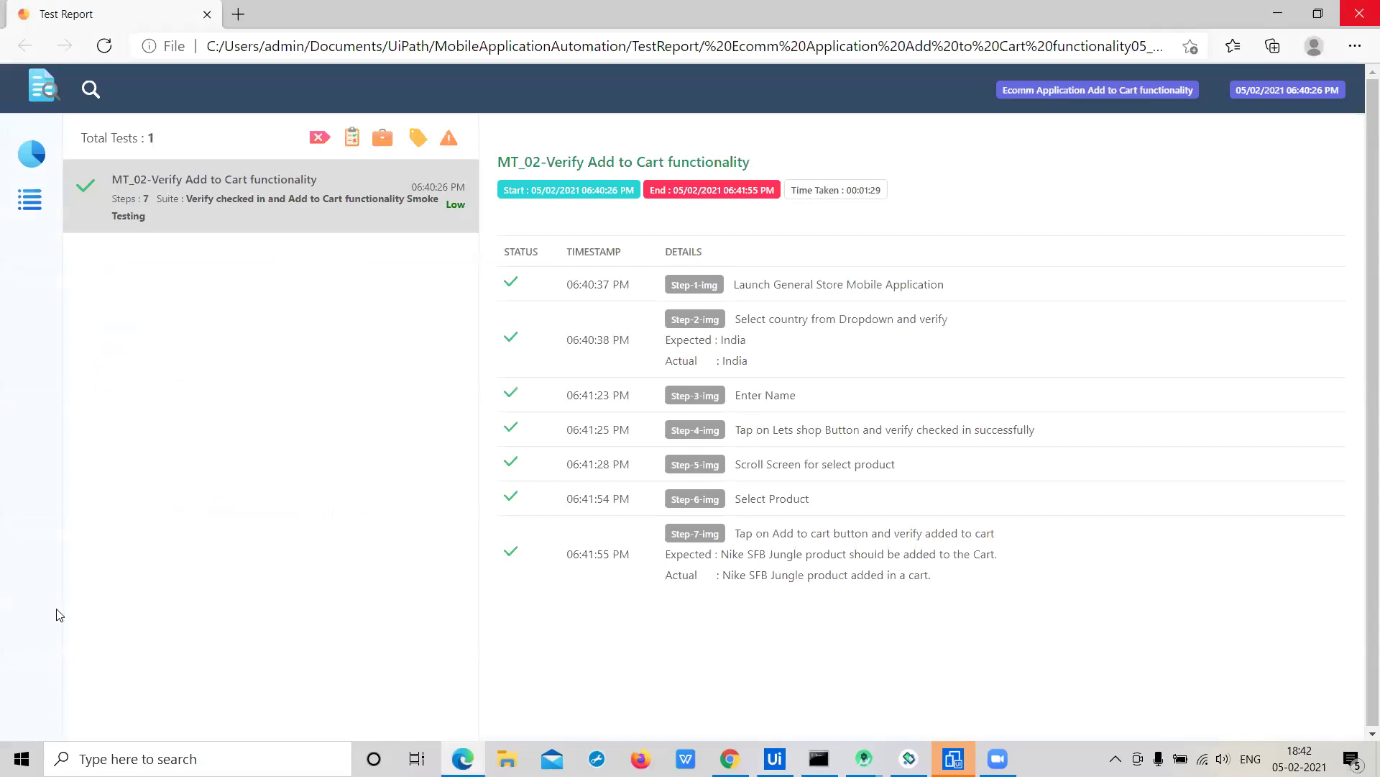
Return to the project files, view General Store Ecomm Application.html from its 05_02_2021_06_39_23 PM folder, and close the report
{"action": "key", "text": "alt+Tab"}
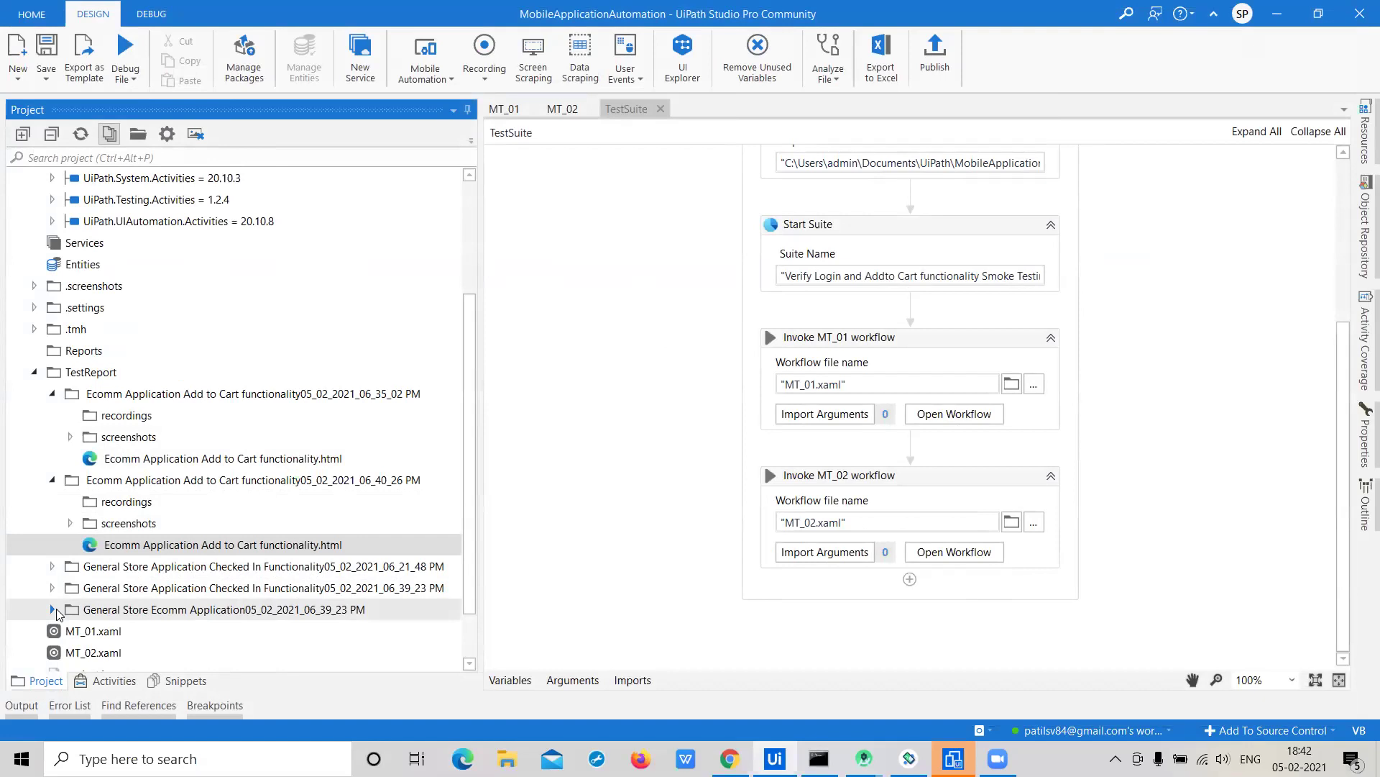
{"action": "left_click", "coordinate": [53, 610]}
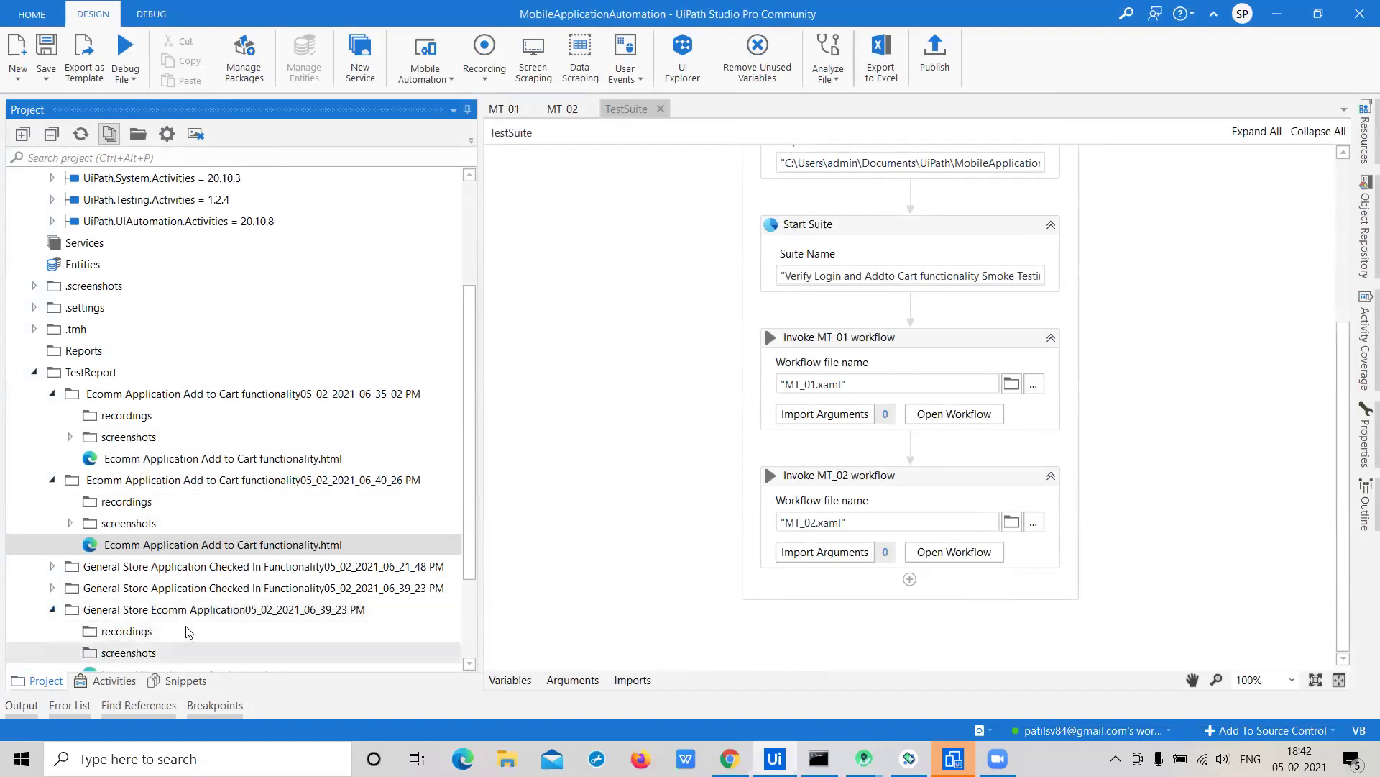
{"action": "scroll", "coordinate": [186, 632], "scroll_direction": "down", "scroll_amount": 2}
{"action": "double_click", "coordinate": [159, 544]}
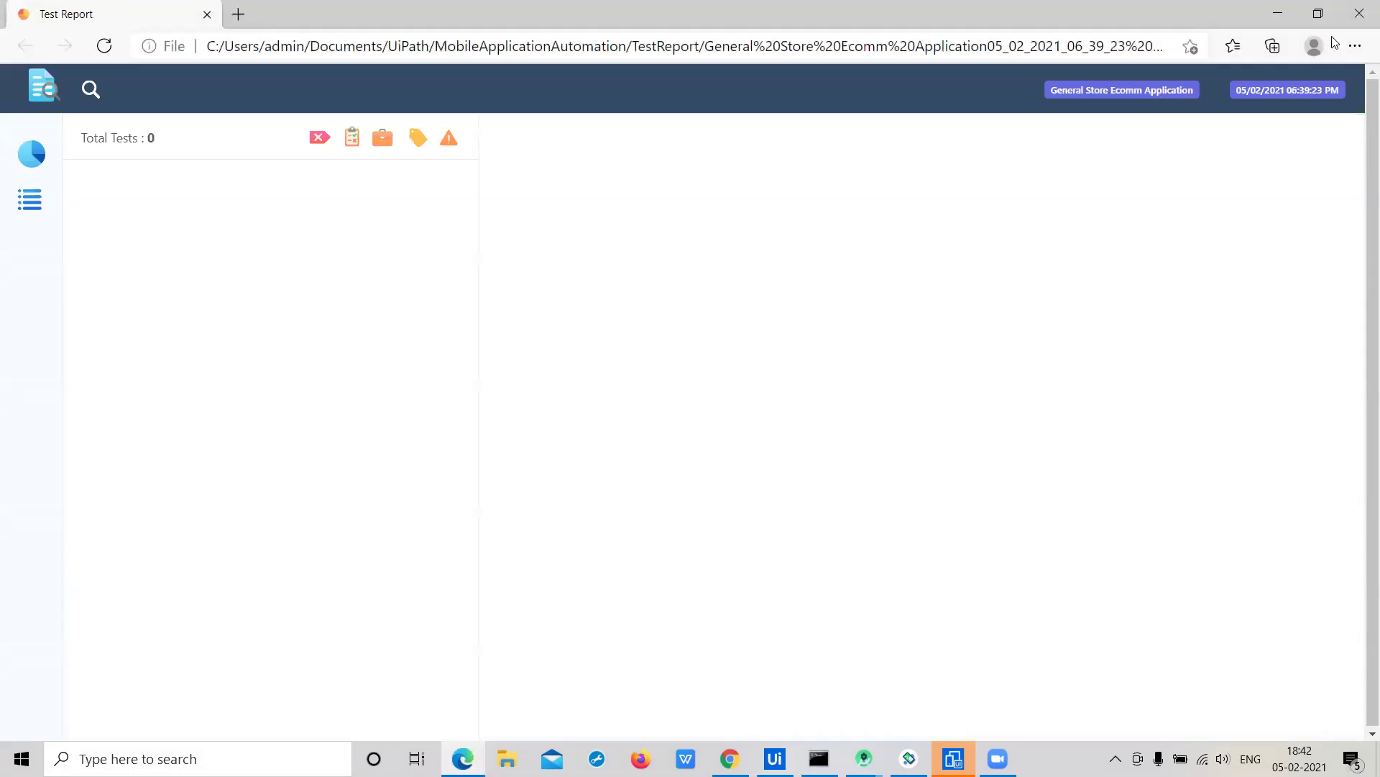
{"action": "left_click", "coordinate": [1360, 13]}
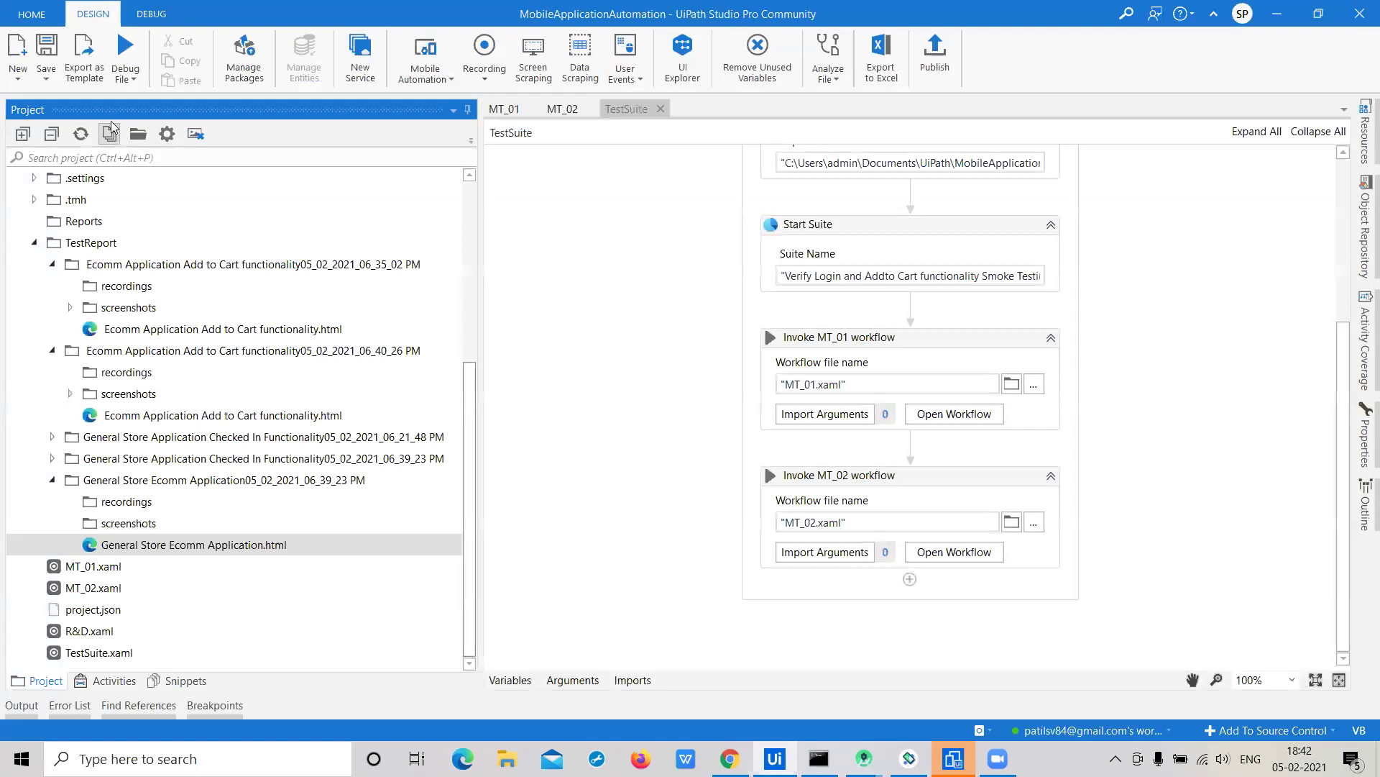
View the Add to Cart functionality HTML report from the 05_02_2021_06_35_02 PM folder, then return to UiPath Studio
{"action": "left_click", "coordinate": [149, 328]}
{"action": "double_click", "coordinate": [149, 329]}
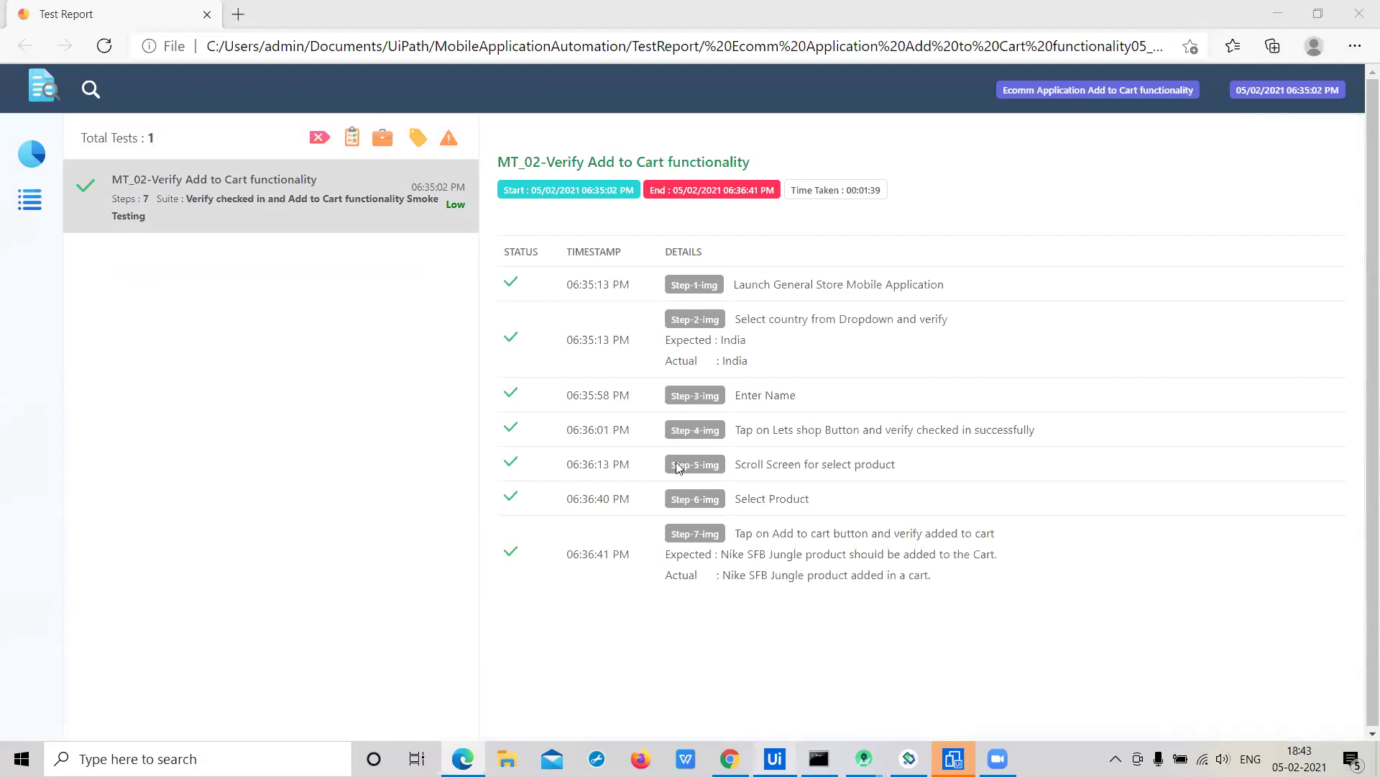
{"action": "key", "text": "alt+Tab"}
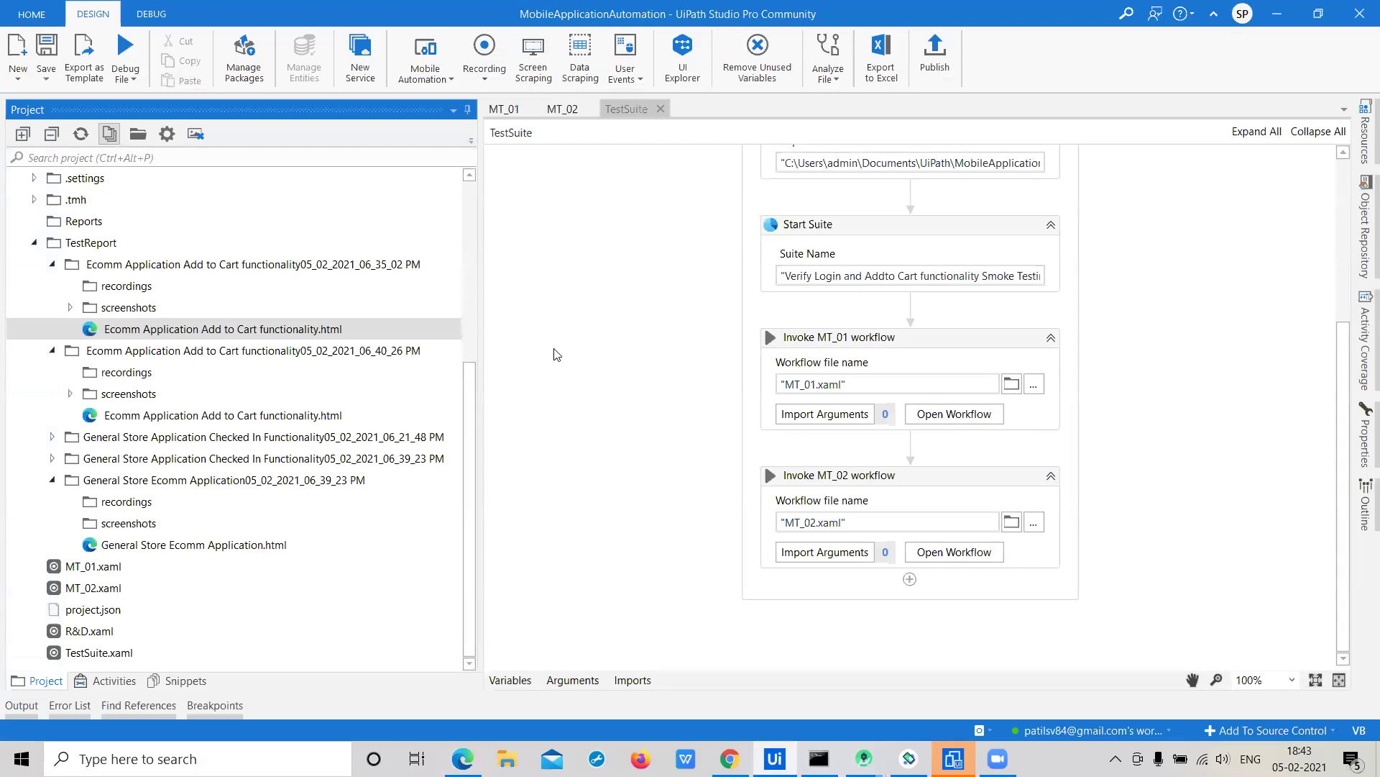
Display the MT_02 workflow and review its activities down to the Step-3 Enter Name status and Set Text
{"action": "scroll", "coordinate": [573, 398], "scroll_direction": "up", "scroll_amount": 2}
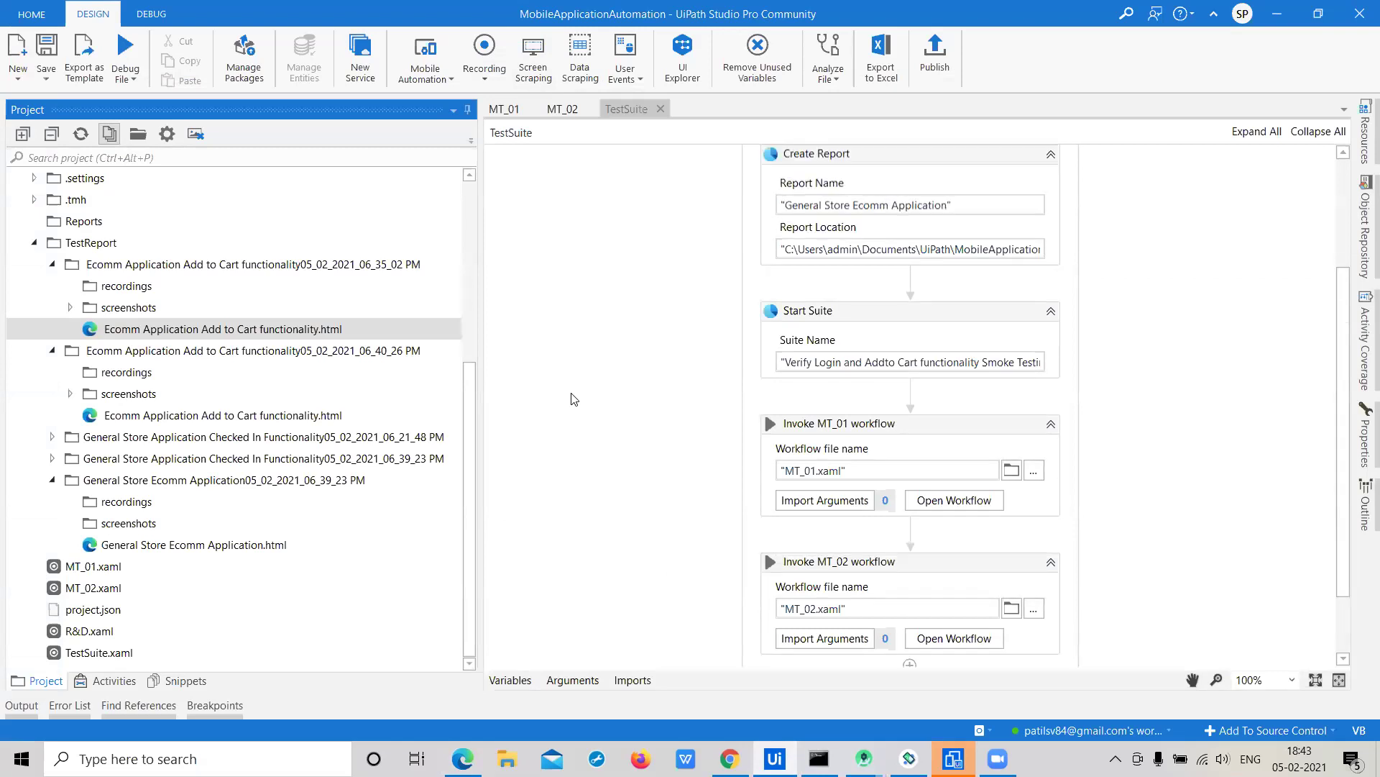
{"action": "left_click", "coordinate": [563, 109]}
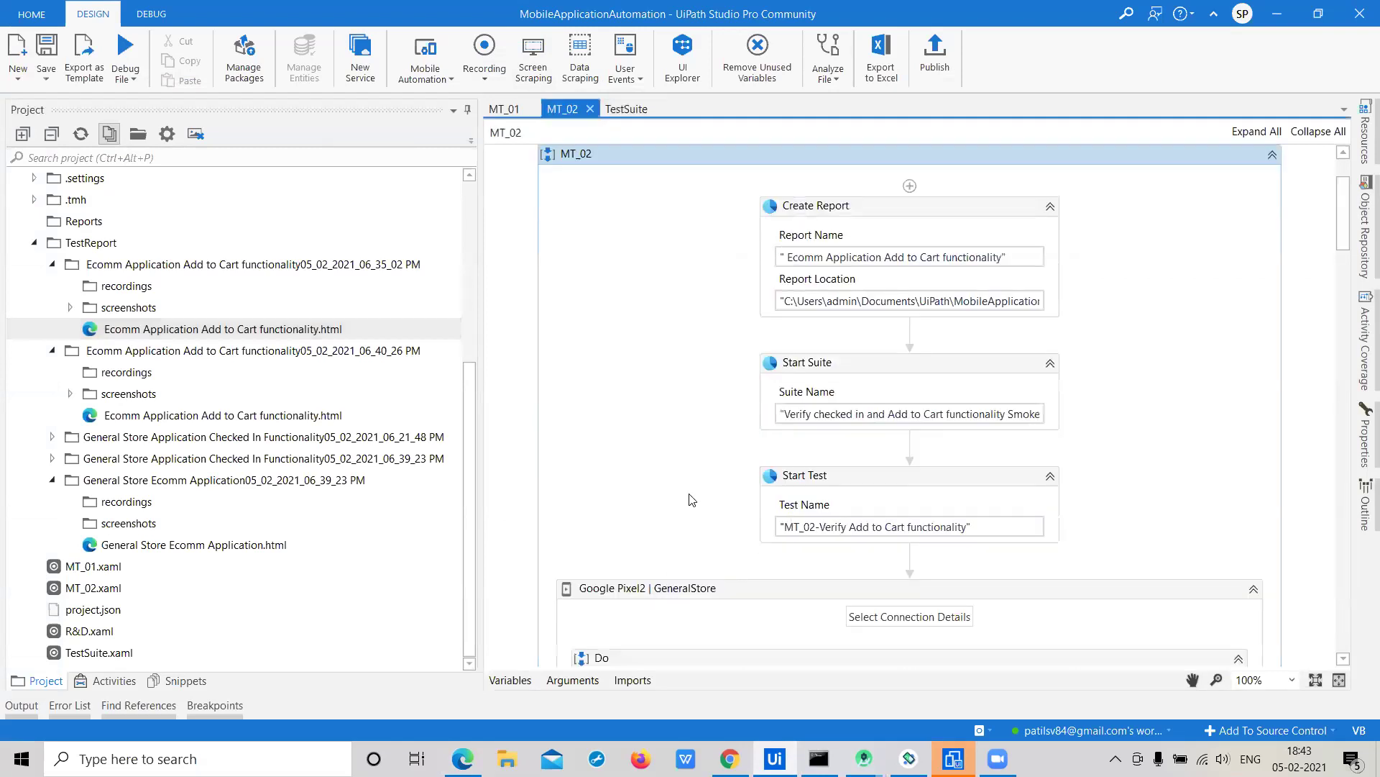
{"action": "left_click_drag", "start_coordinate": [1346, 235], "coordinate": [1359, 362]}
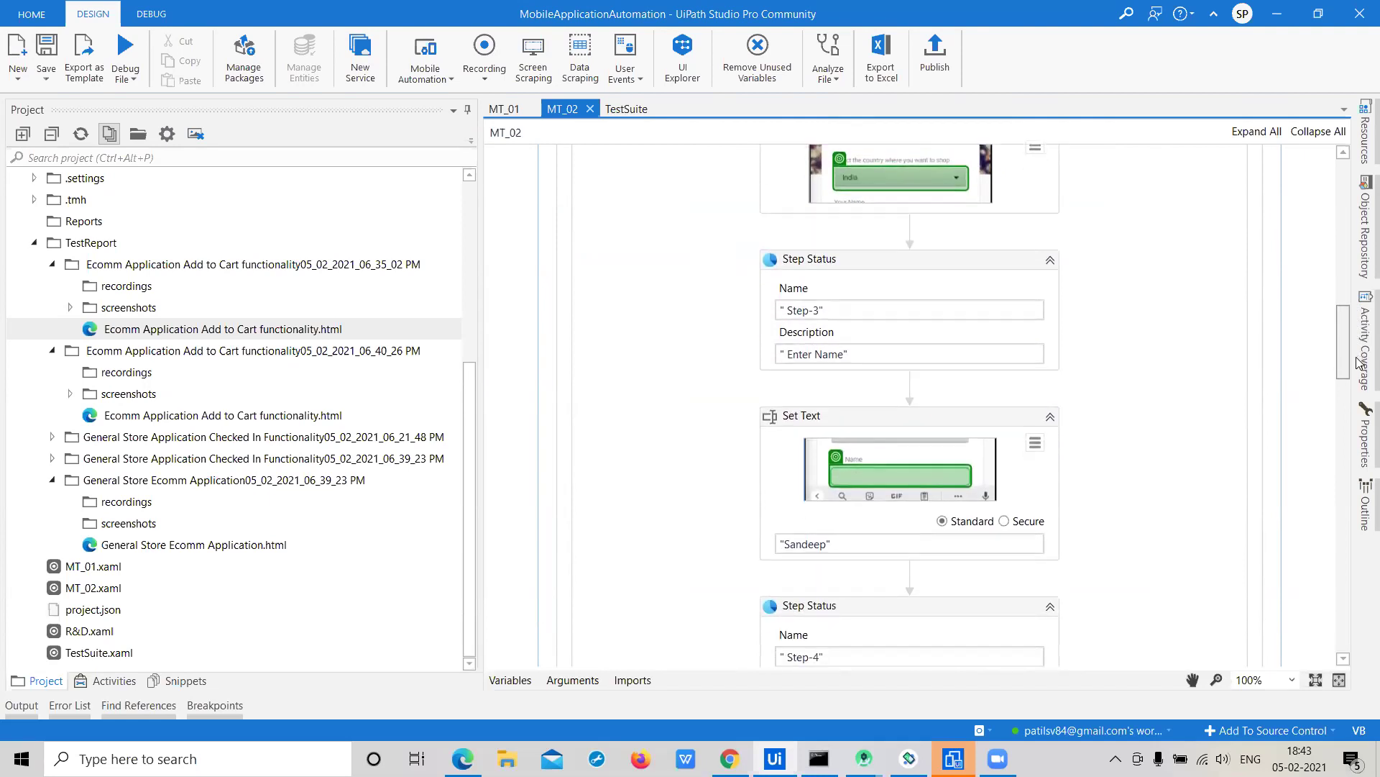
{"action": "left_click_drag", "start_coordinate": [1359, 362], "coordinate": [1359, 365]}
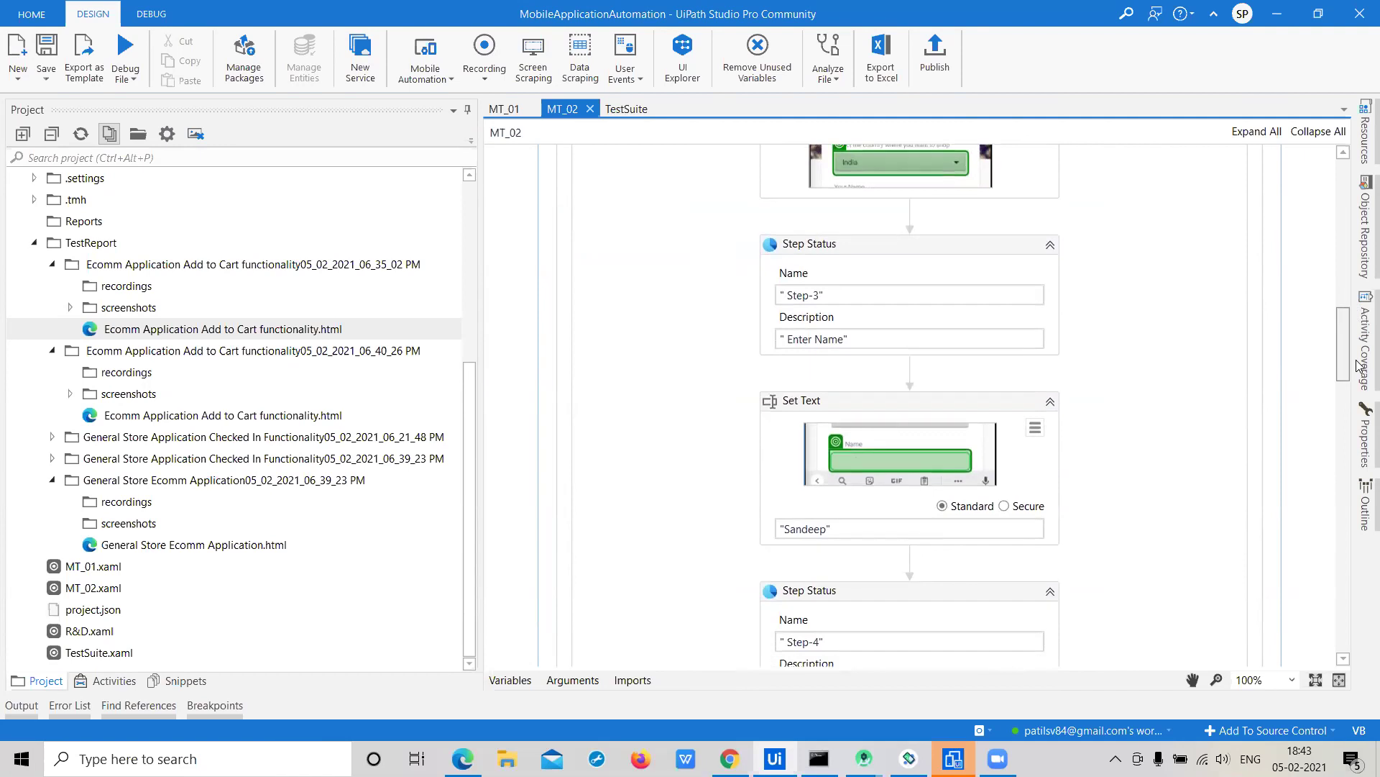
Review the MT_02 workflow down to the Swipe activity under Step-5, inspect the Swipe properties, and narrow the properties display
{"action": "left_click_drag", "start_coordinate": [1359, 366], "coordinate": [1359, 362]}
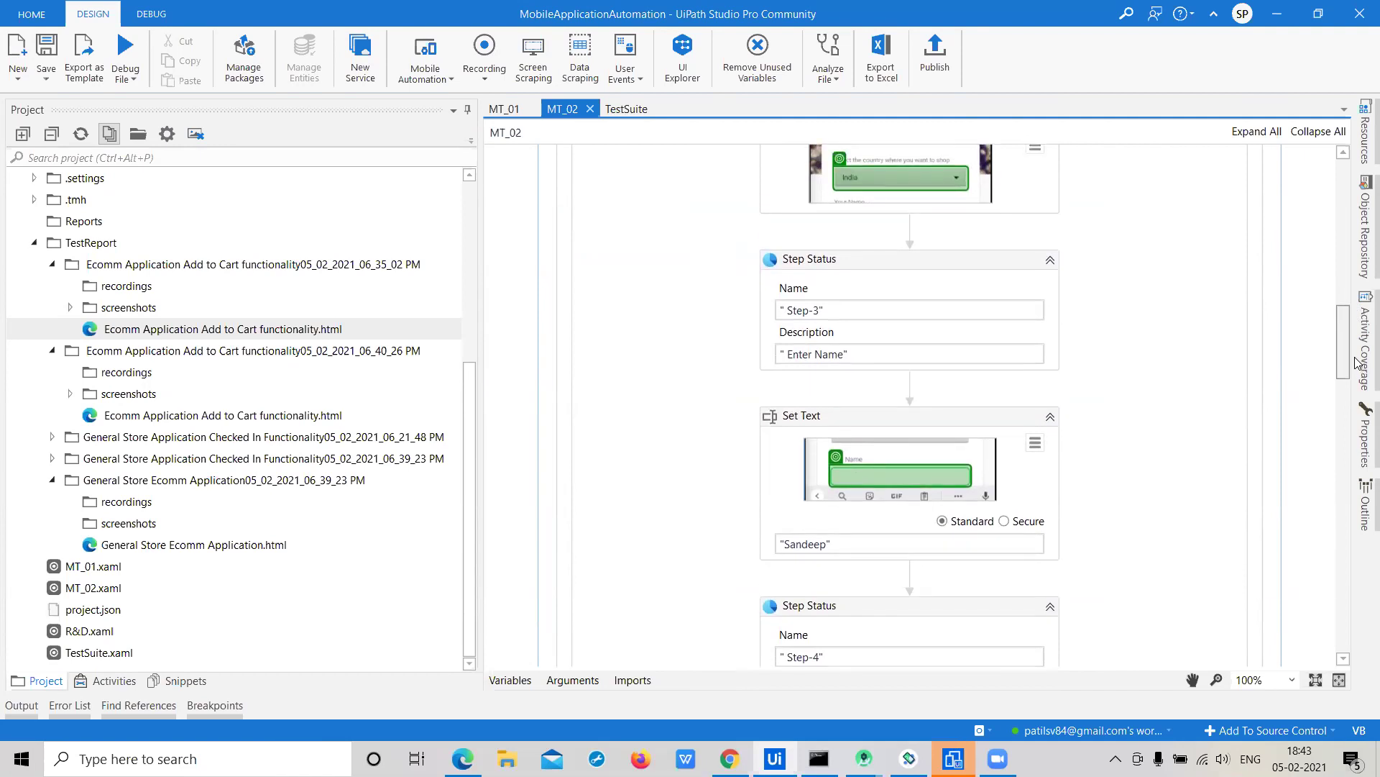
{"action": "left_click_drag", "start_coordinate": [1357, 363], "coordinate": [1359, 464]}
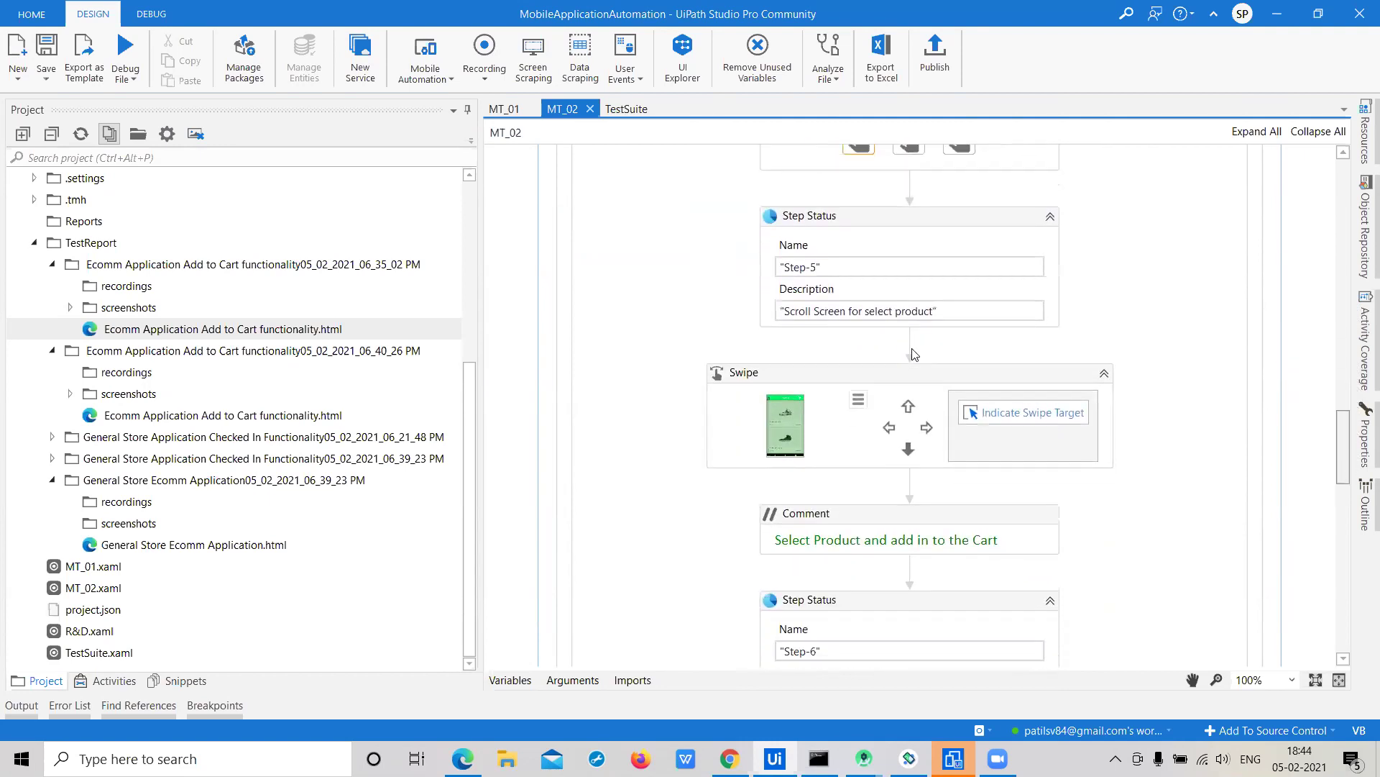
{"action": "scroll", "coordinate": [914, 353], "scroll_direction": "down", "scroll_amount": 1}
{"action": "left_click", "coordinate": [913, 351]}
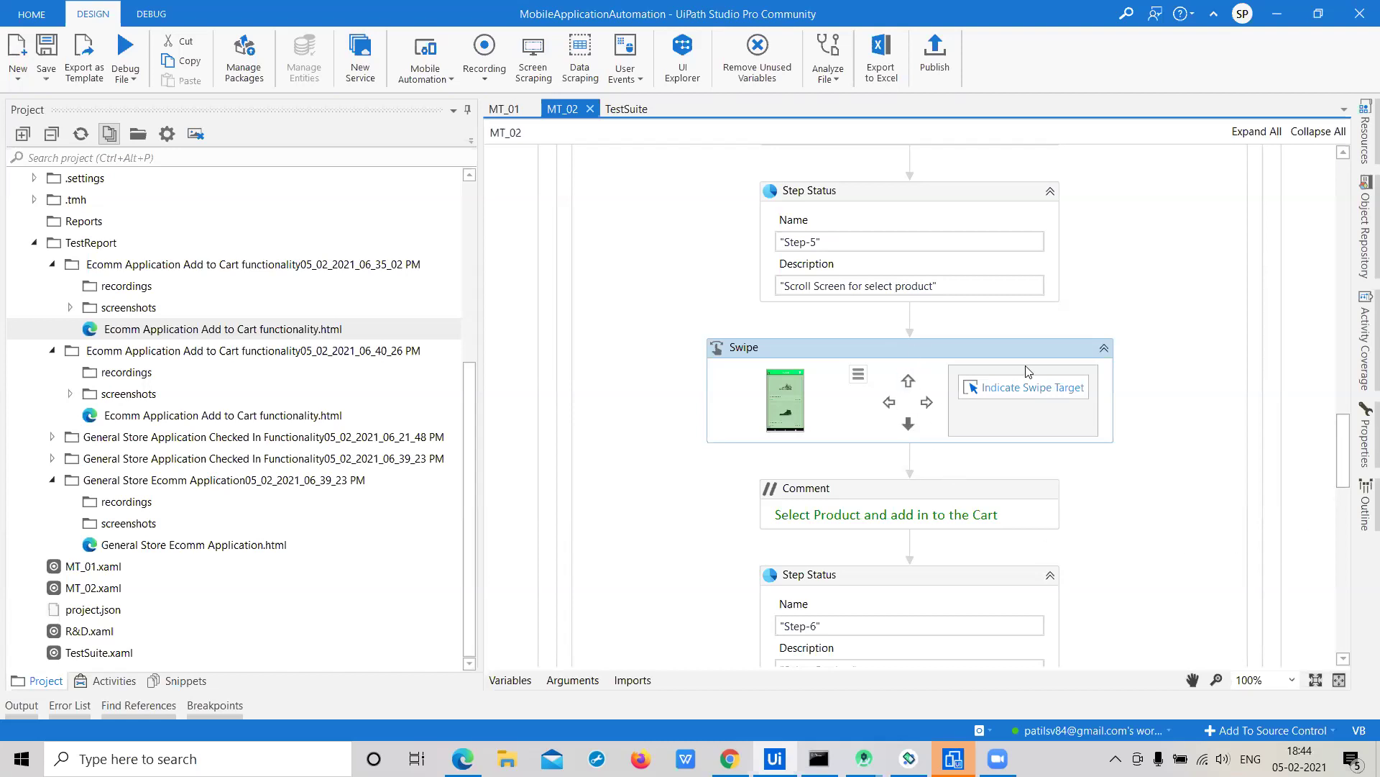
{"action": "mouse_move", "coordinate": [1365, 440]}
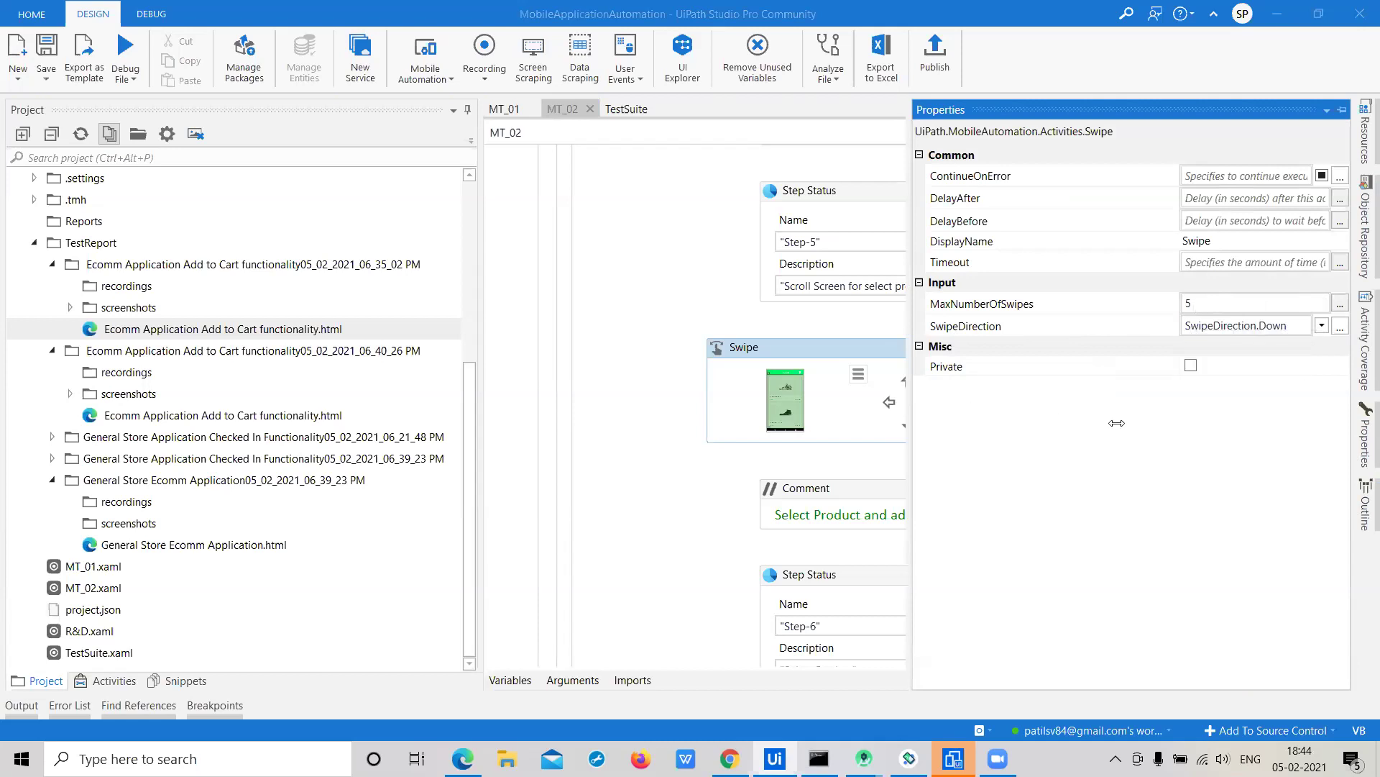
{"action": "left_click_drag", "start_coordinate": [1198, 432], "coordinate": [1184, 440]}
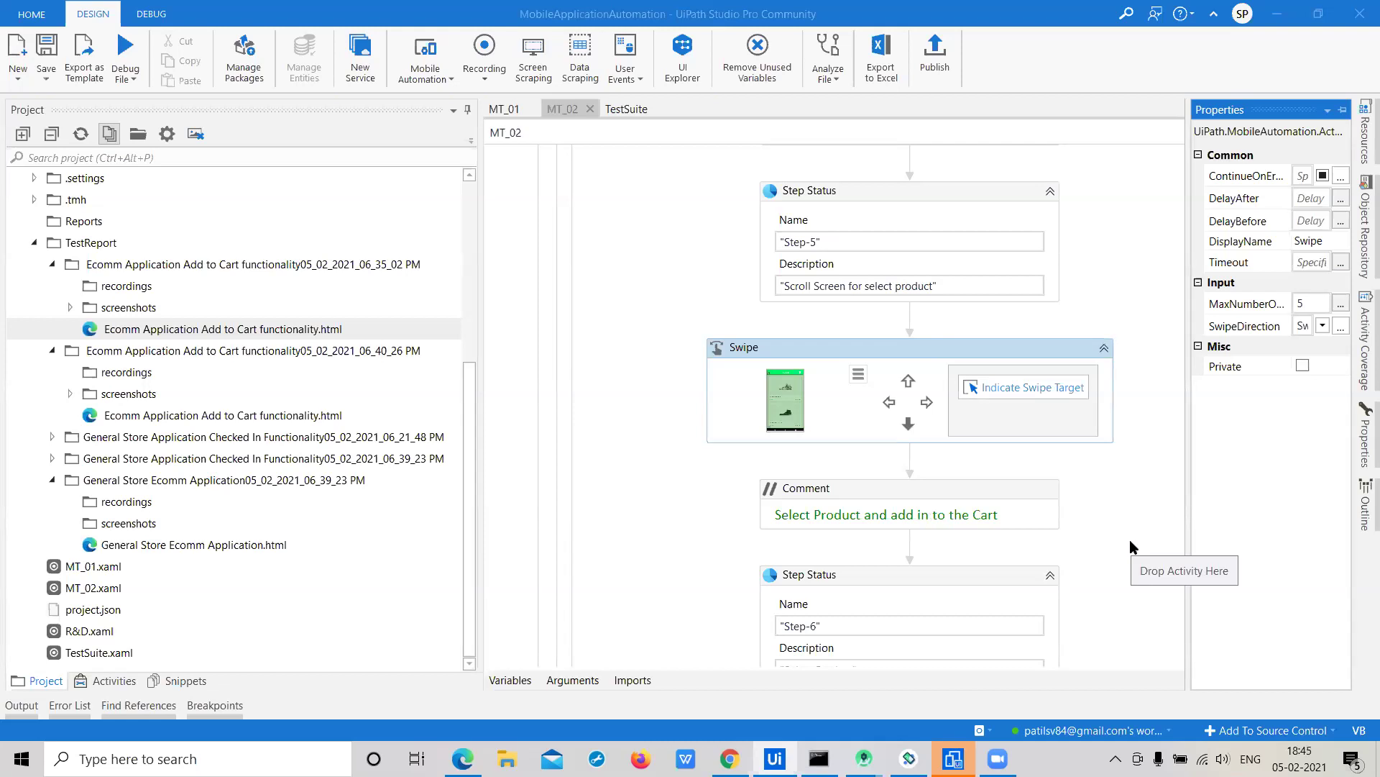
Review the Step-6 Select Product status in MT_02 and select the Get Text activity below it
{"action": "scroll", "coordinate": [1131, 546], "scroll_direction": "down", "scroll_amount": 3}
{"action": "scroll", "coordinate": [1130, 547], "scroll_direction": "down", "scroll_amount": 1}
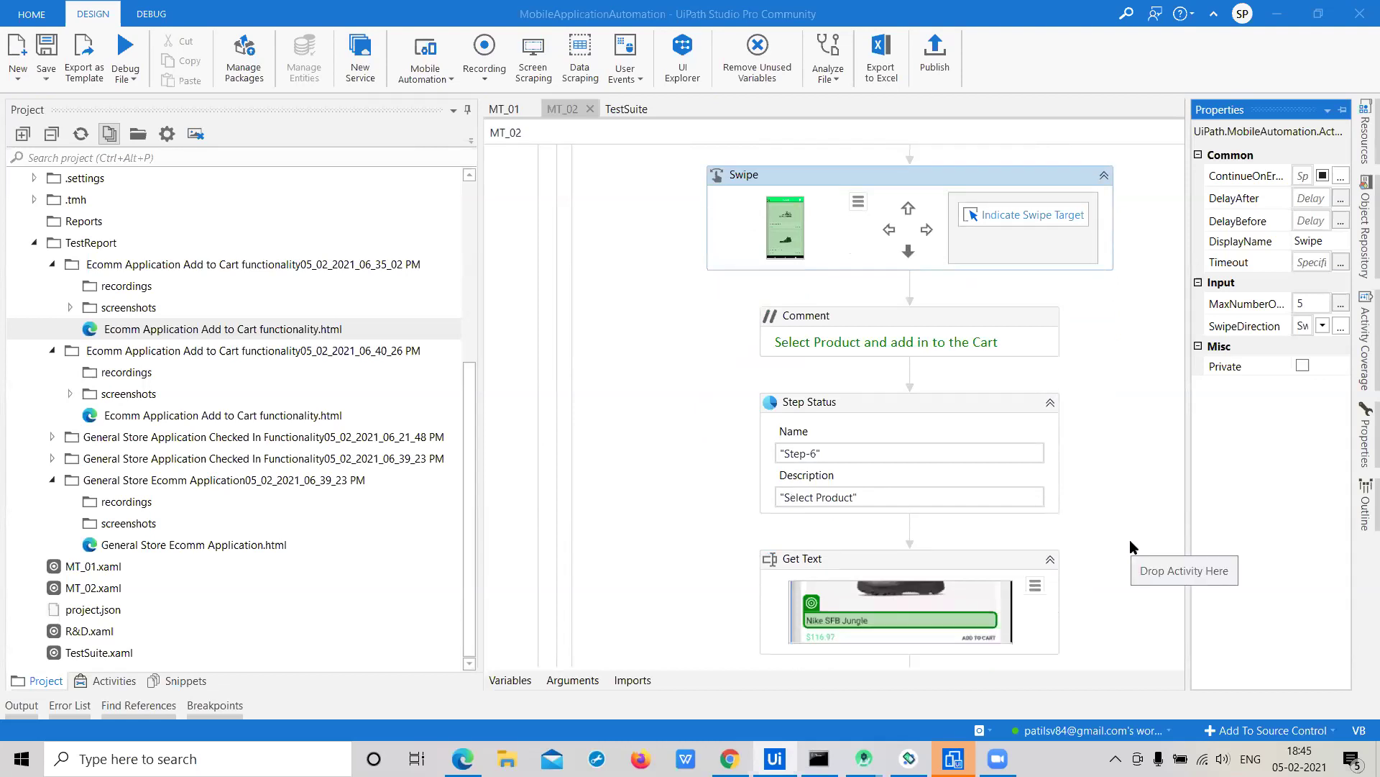
{"action": "scroll", "coordinate": [1131, 544], "scroll_direction": "down", "scroll_amount": 2}
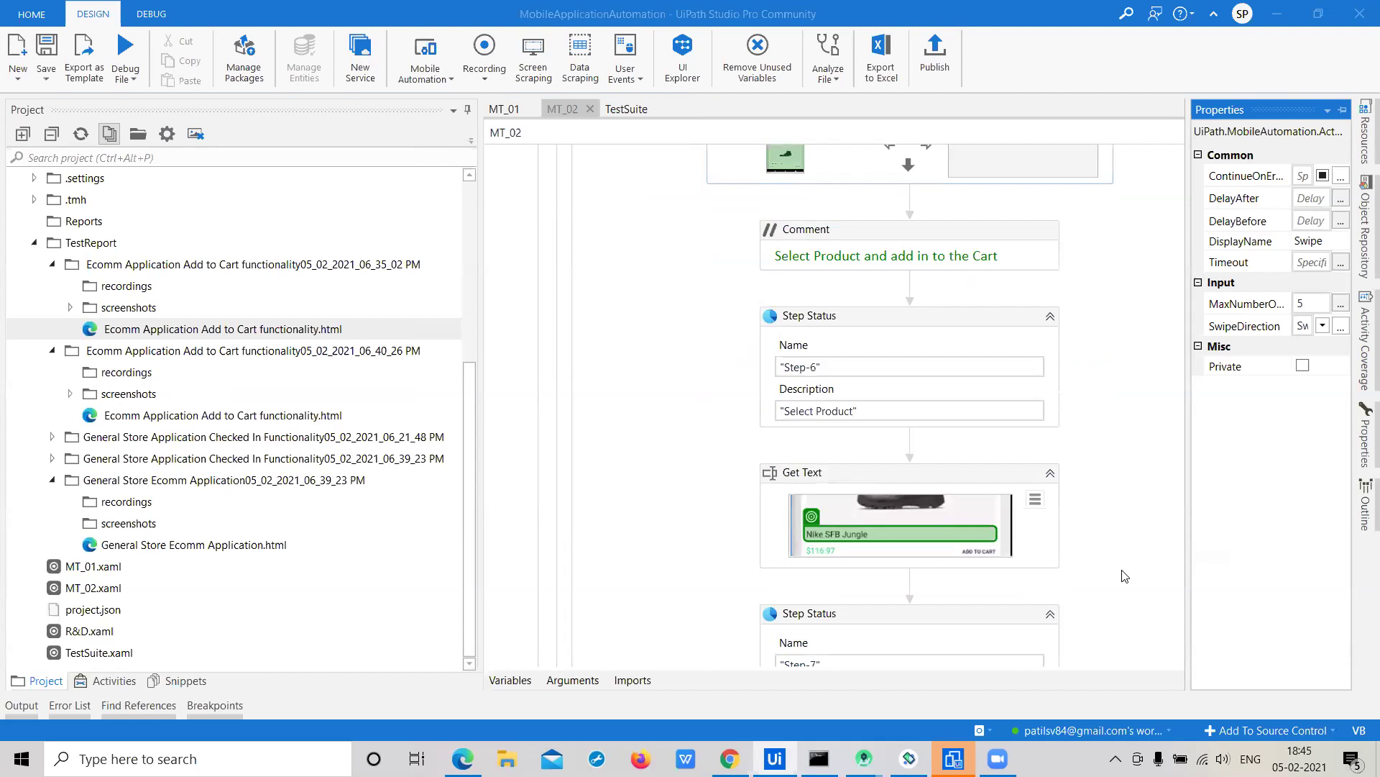
{"action": "left_click", "coordinate": [834, 473]}
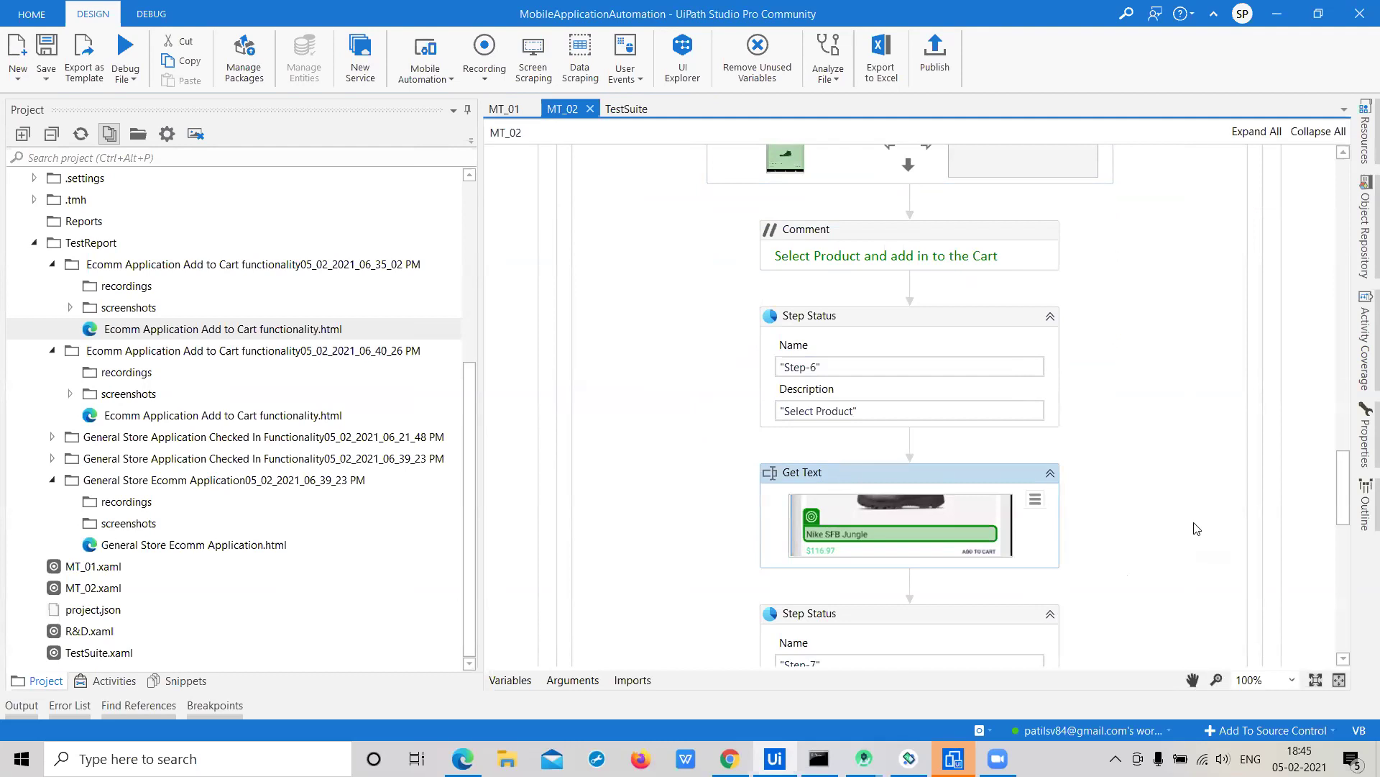
Review the MT_02 activities from the Step-7 status through both Tap activities to Verify Control Attribute
{"action": "scroll", "coordinate": [1196, 529], "scroll_direction": "down", "scroll_amount": 1}
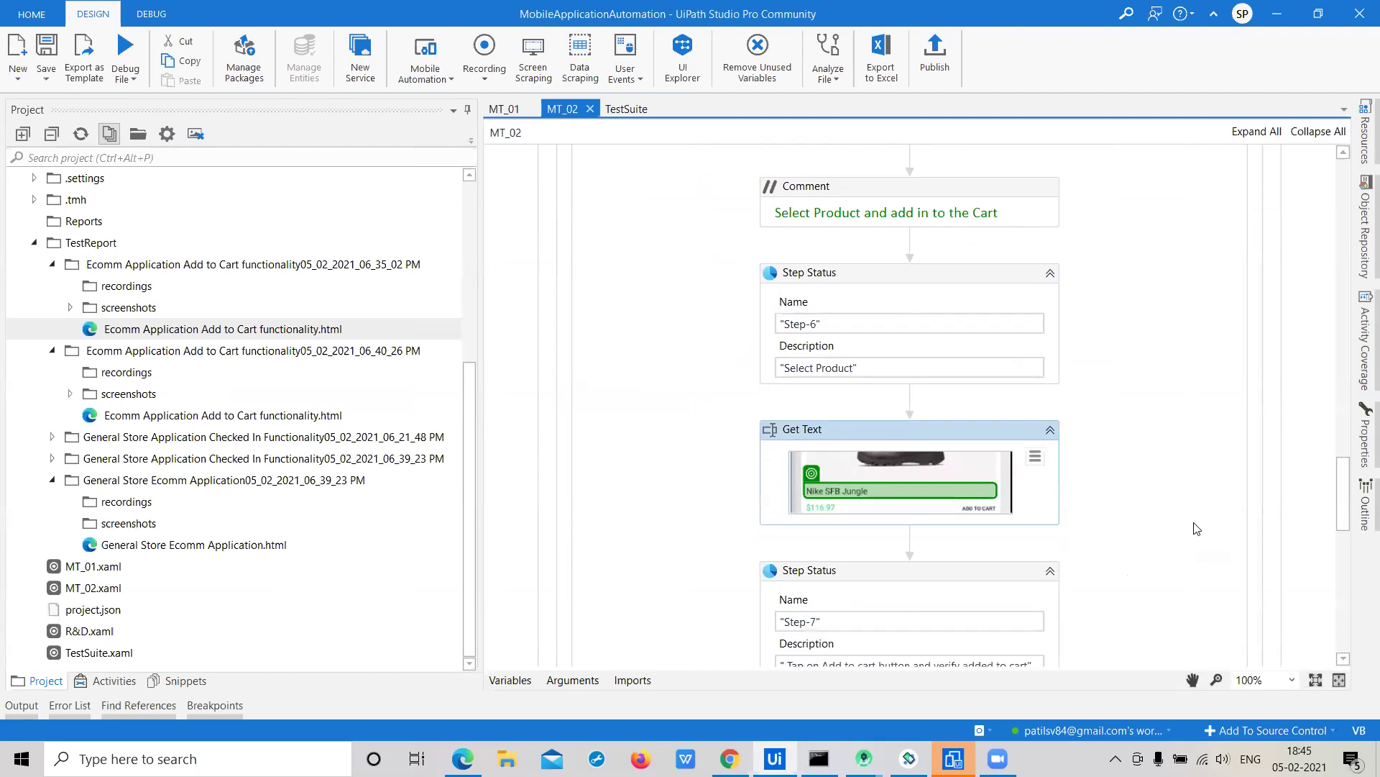
{"action": "scroll", "coordinate": [1197, 529], "scroll_direction": "down", "scroll_amount": 5}
{"action": "scroll", "coordinate": [1196, 528], "scroll_direction": "down", "scroll_amount": 2}
{"action": "scroll", "coordinate": [1197, 528], "scroll_direction": "down", "scroll_amount": 6}
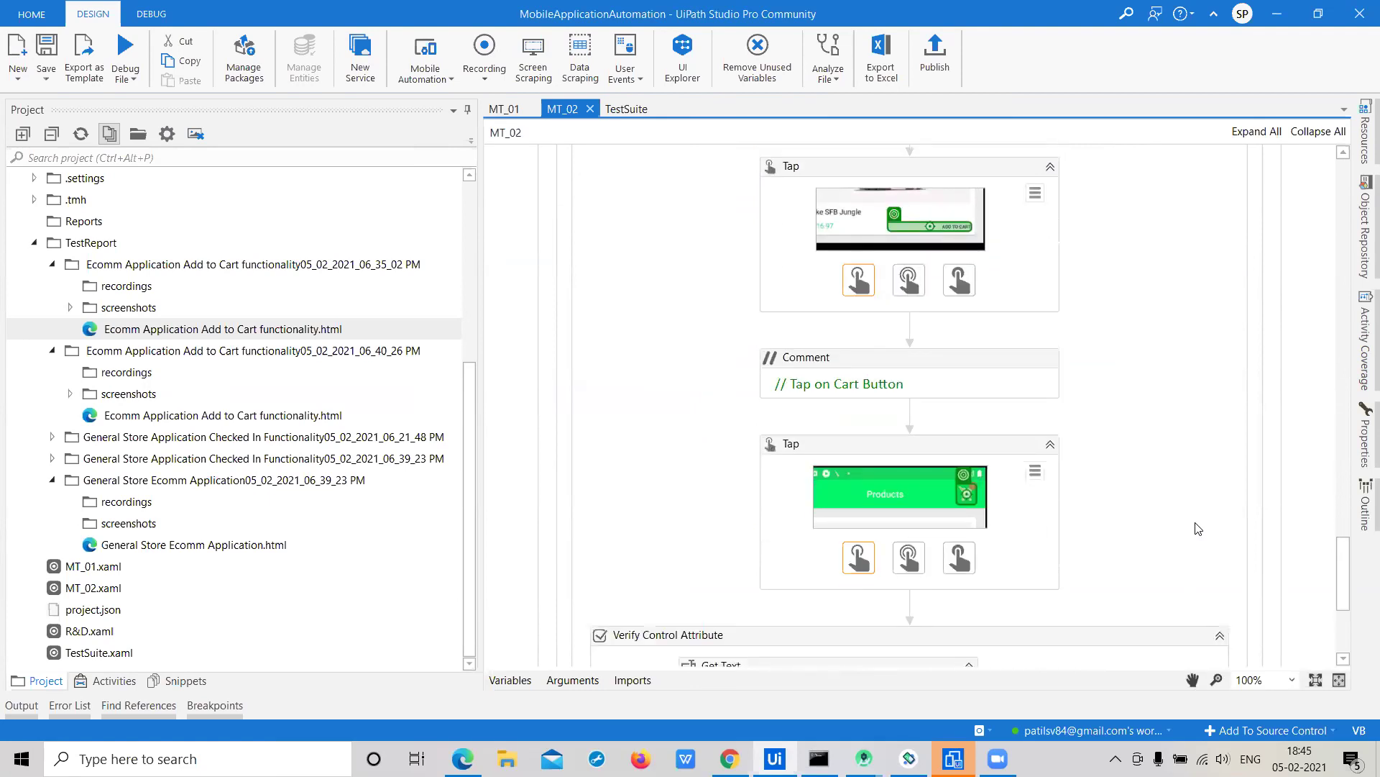
{"action": "scroll", "coordinate": [1197, 529], "scroll_direction": "down", "scroll_amount": 3}
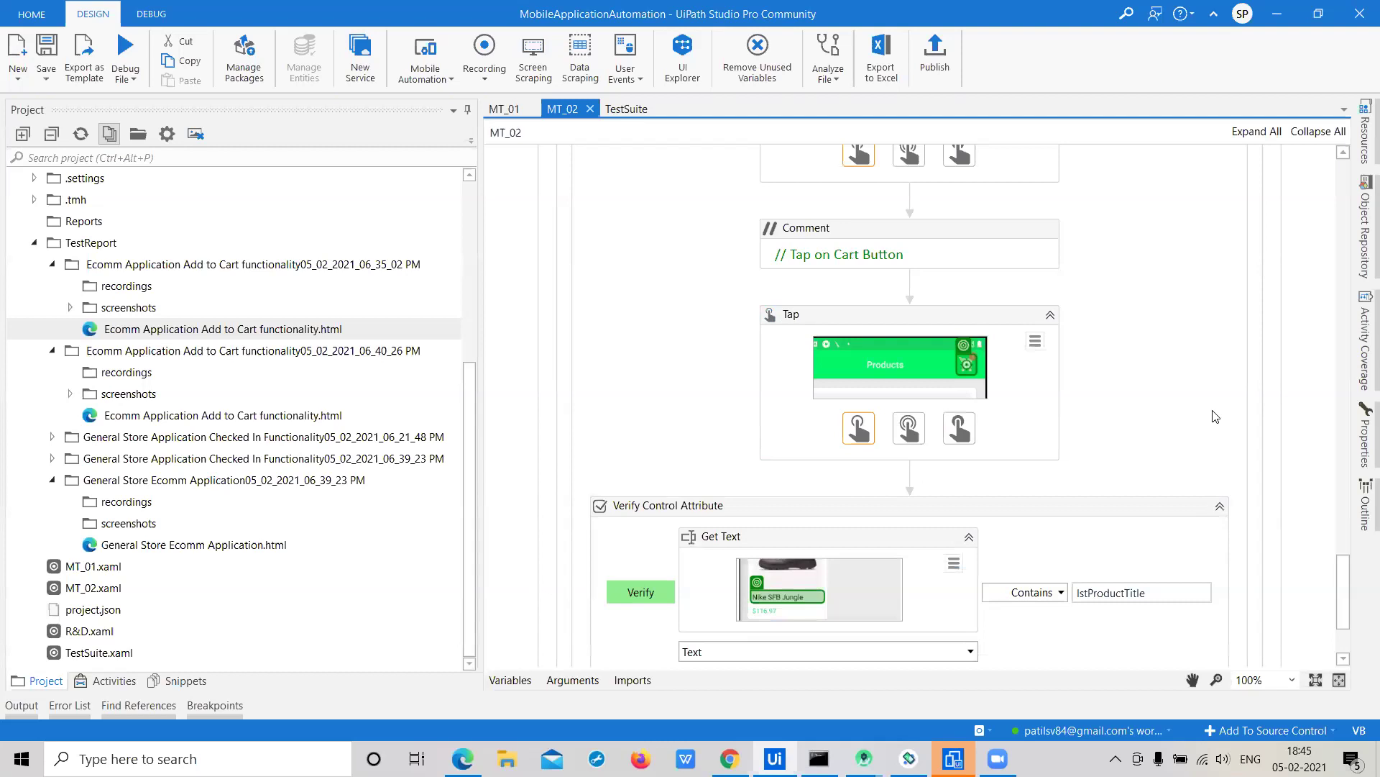
Return to the Tap activity under Step-7 and open its Add to Cart target for editing
{"action": "scroll", "coordinate": [1214, 416], "scroll_direction": "up", "scroll_amount": 2}
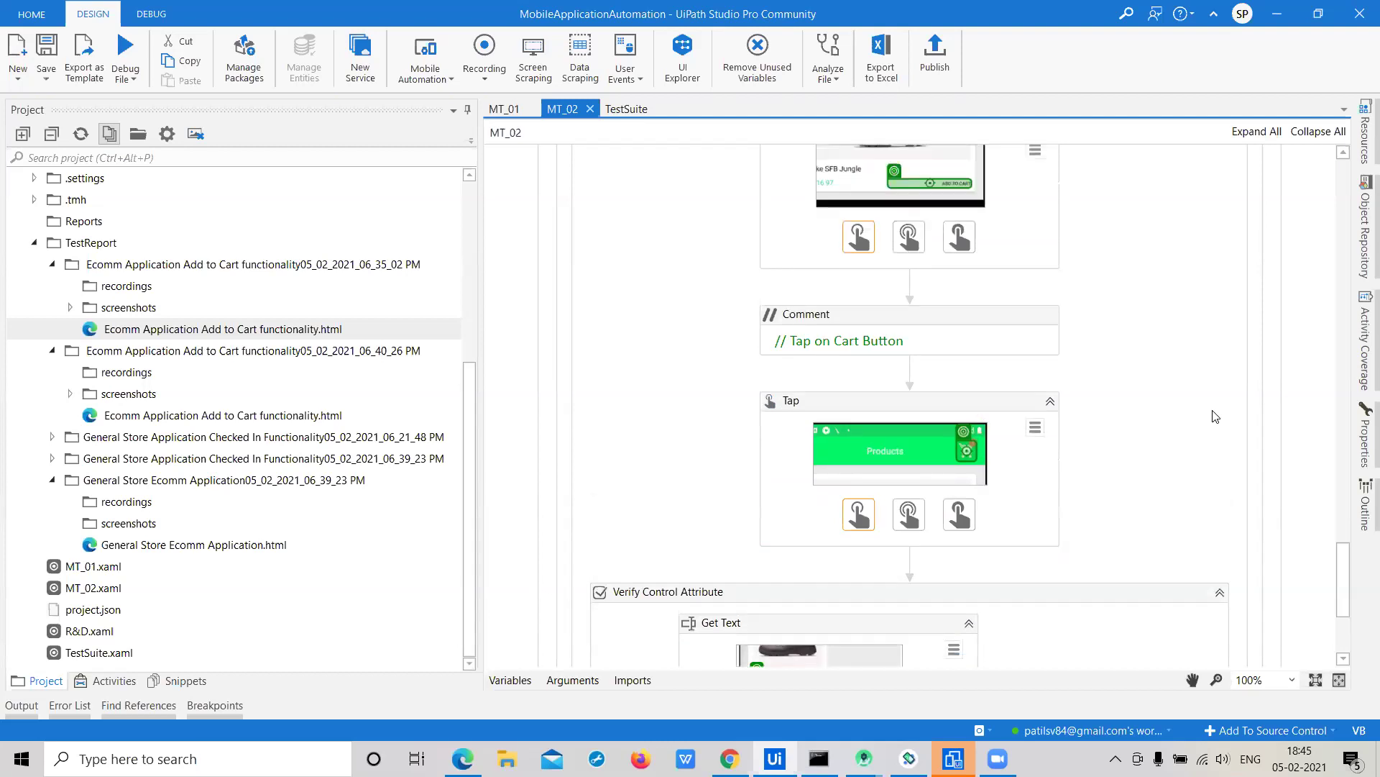
{"action": "scroll", "coordinate": [1215, 417], "scroll_direction": "up", "scroll_amount": 3}
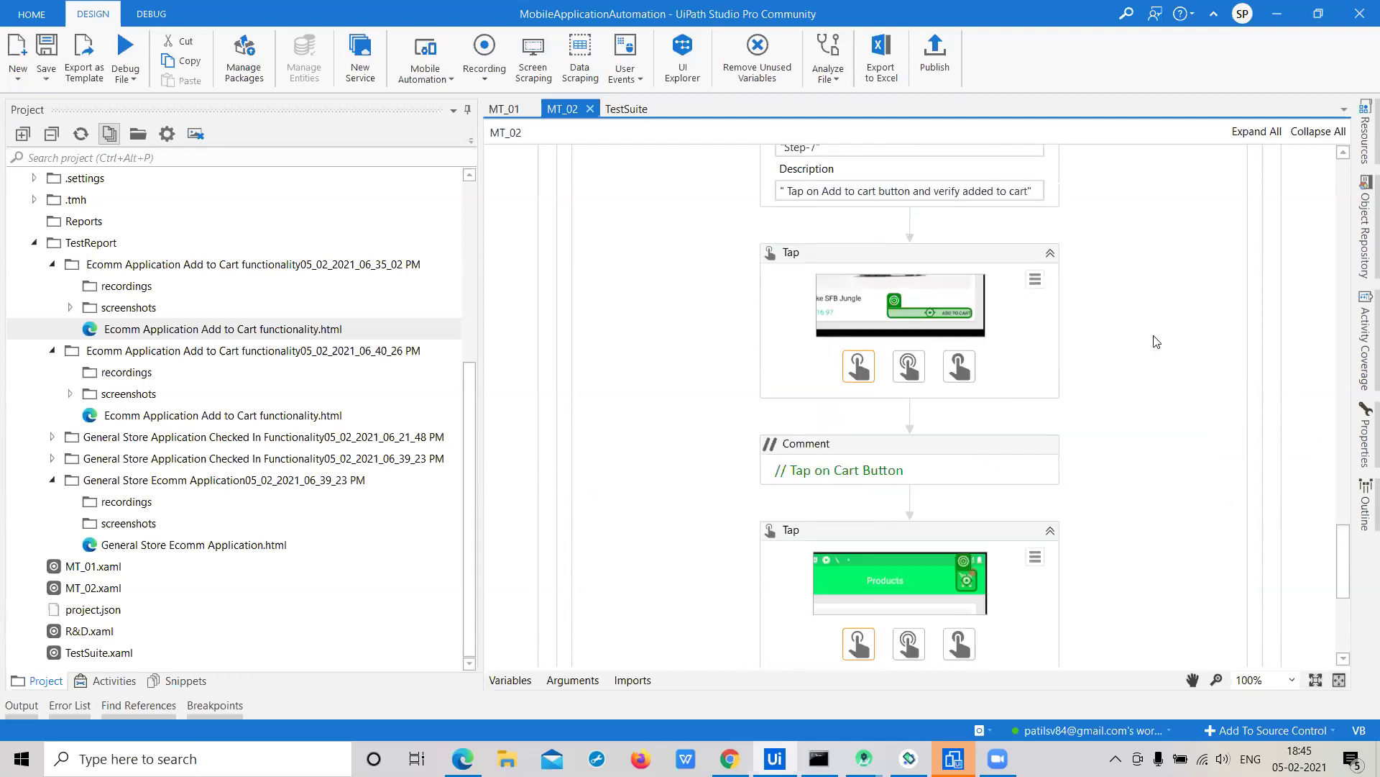
{"action": "left_click", "coordinate": [1036, 282]}
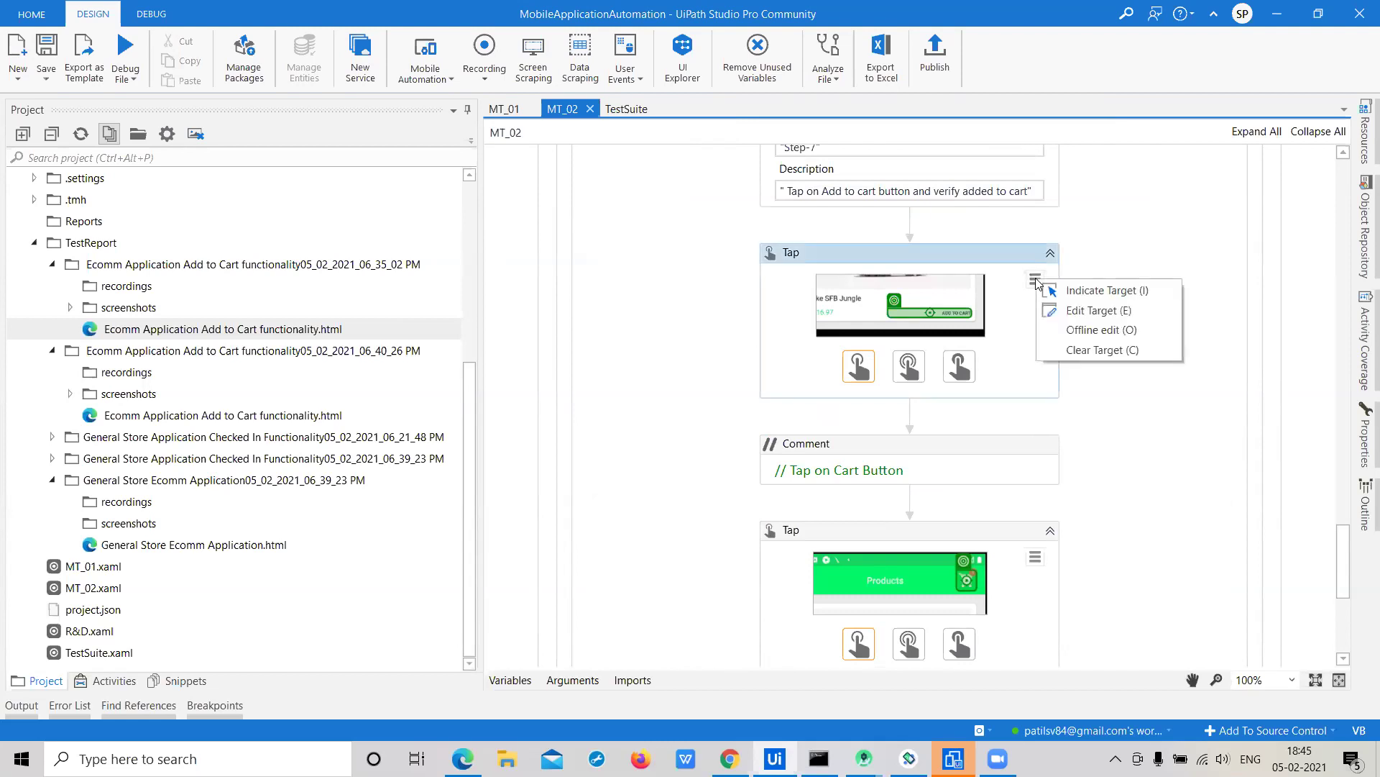
{"action": "left_click", "coordinate": [1064, 311]}
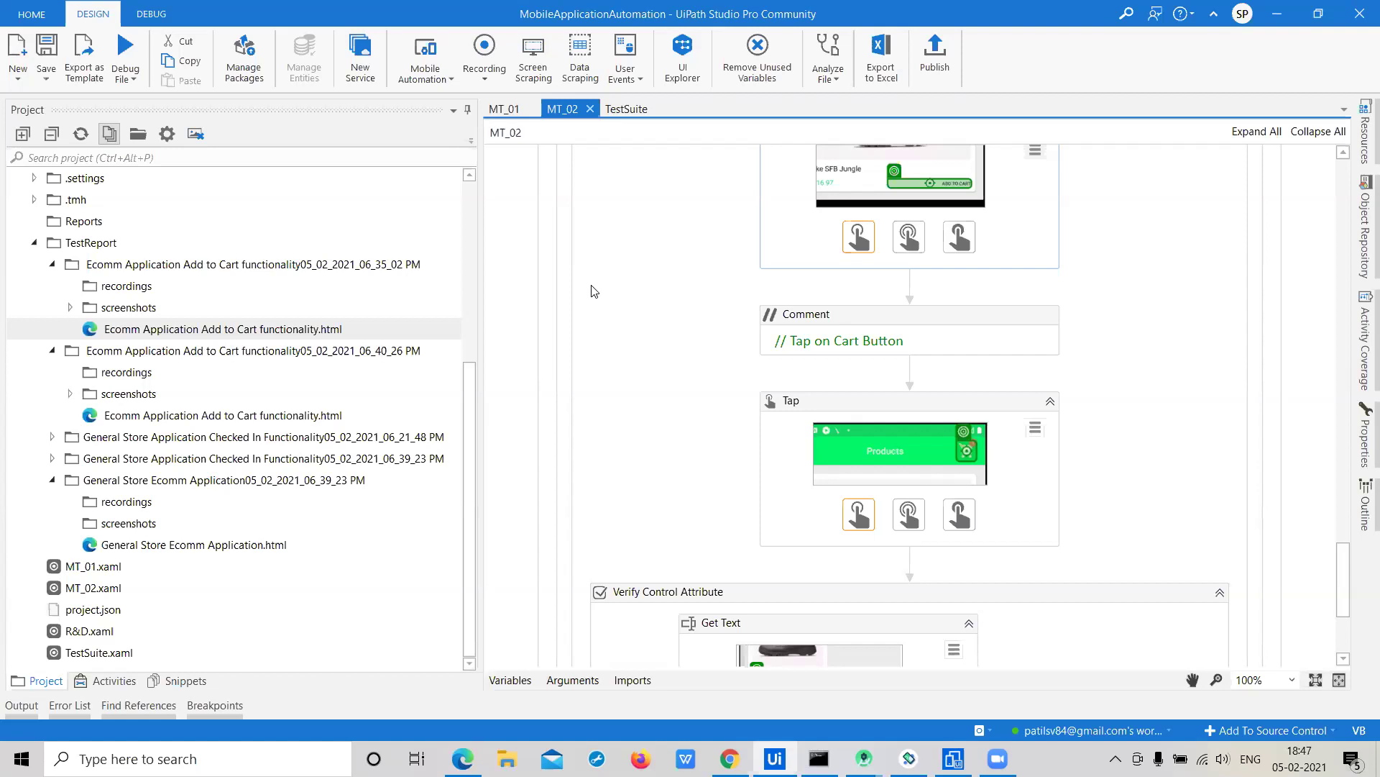
Narrow the project file list and collapse the TestReport folder
{"action": "mouse_move", "coordinate": [594, 290]}
{"action": "left_click_drag", "start_coordinate": [478, 390], "coordinate": [357, 440]}
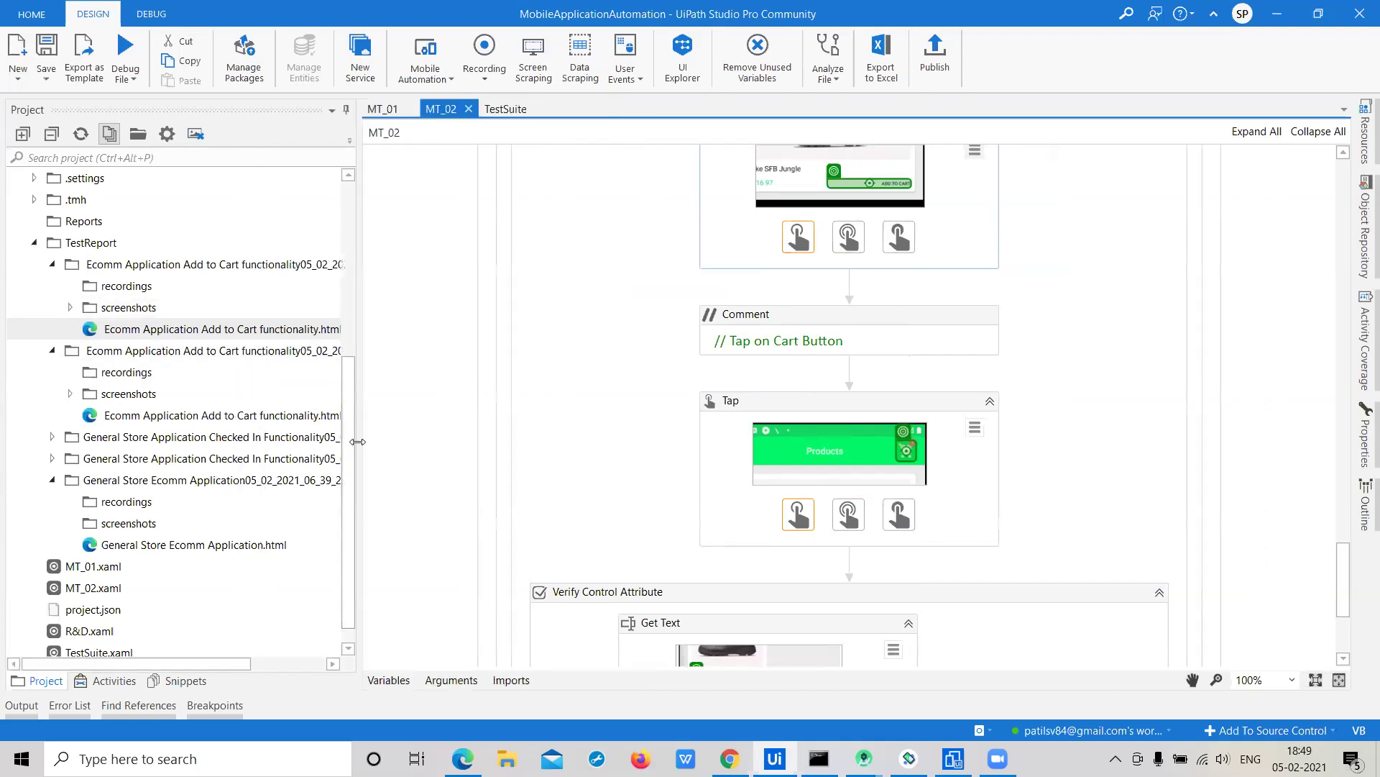
{"action": "left_click", "coordinate": [35, 245]}
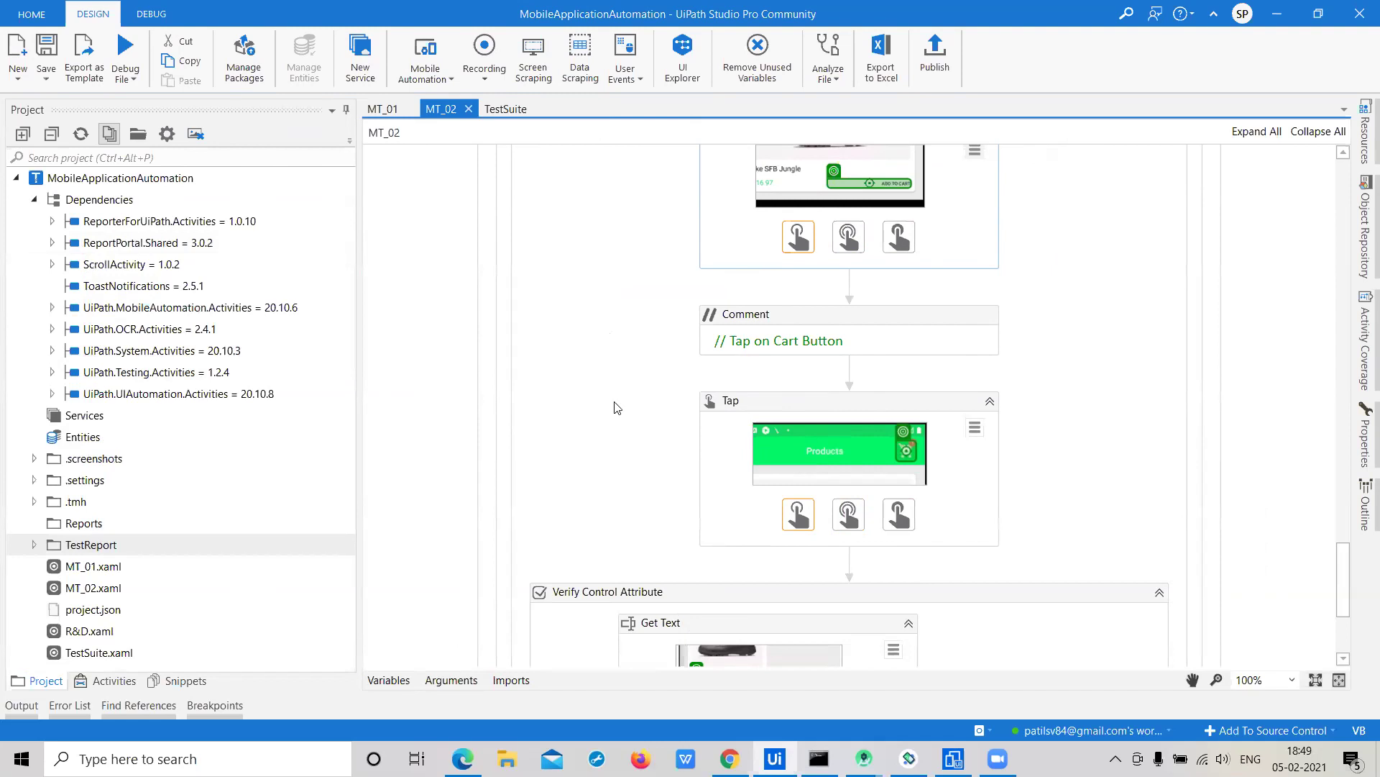
Return to the Step-5 Step Status activity and display its properties at a wider width
{"action": "scroll", "coordinate": [614, 408], "scroll_direction": "up", "scroll_amount": 6}
{"action": "scroll", "coordinate": [615, 408], "scroll_direction": "up", "scroll_amount": 2}
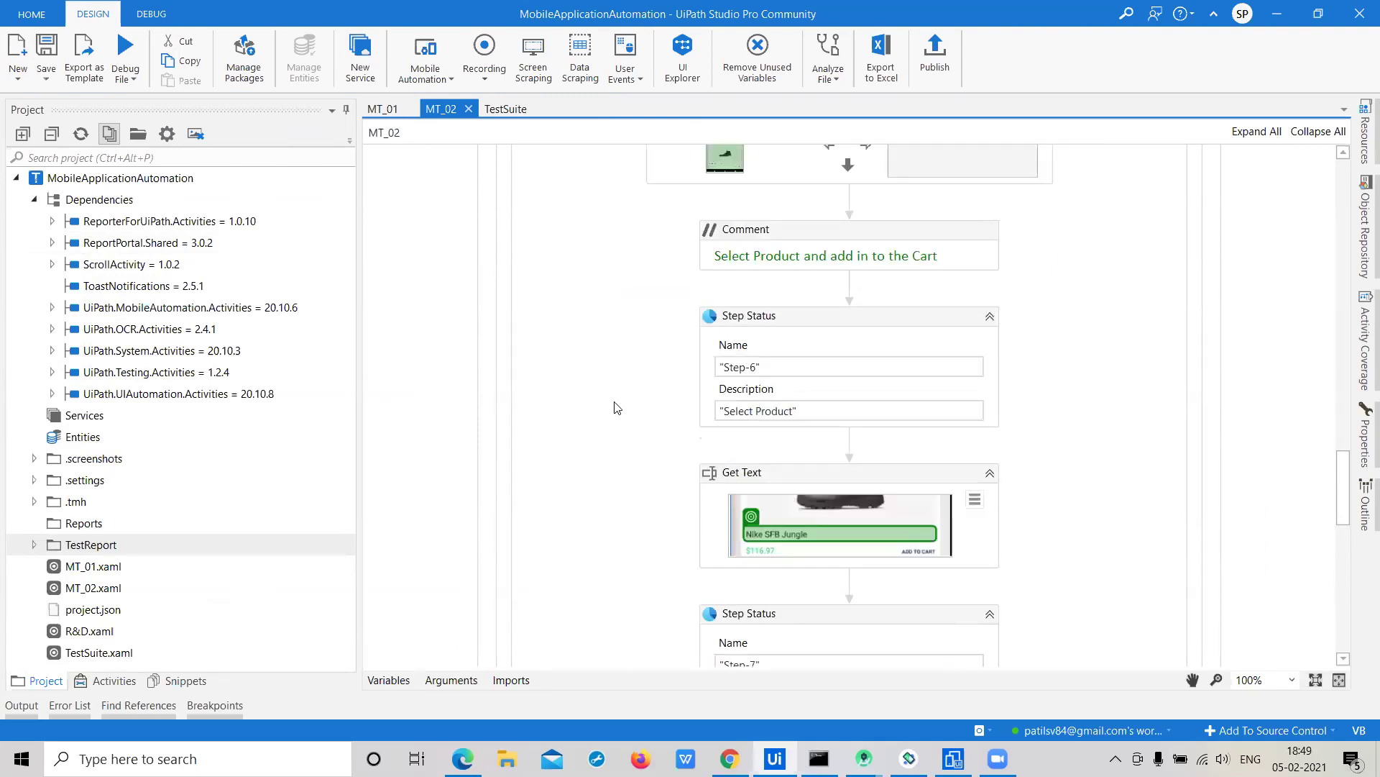
{"action": "scroll", "coordinate": [615, 407], "scroll_direction": "up", "scroll_amount": 1}
{"action": "scroll", "coordinate": [615, 408], "scroll_direction": "up", "scroll_amount": 4}
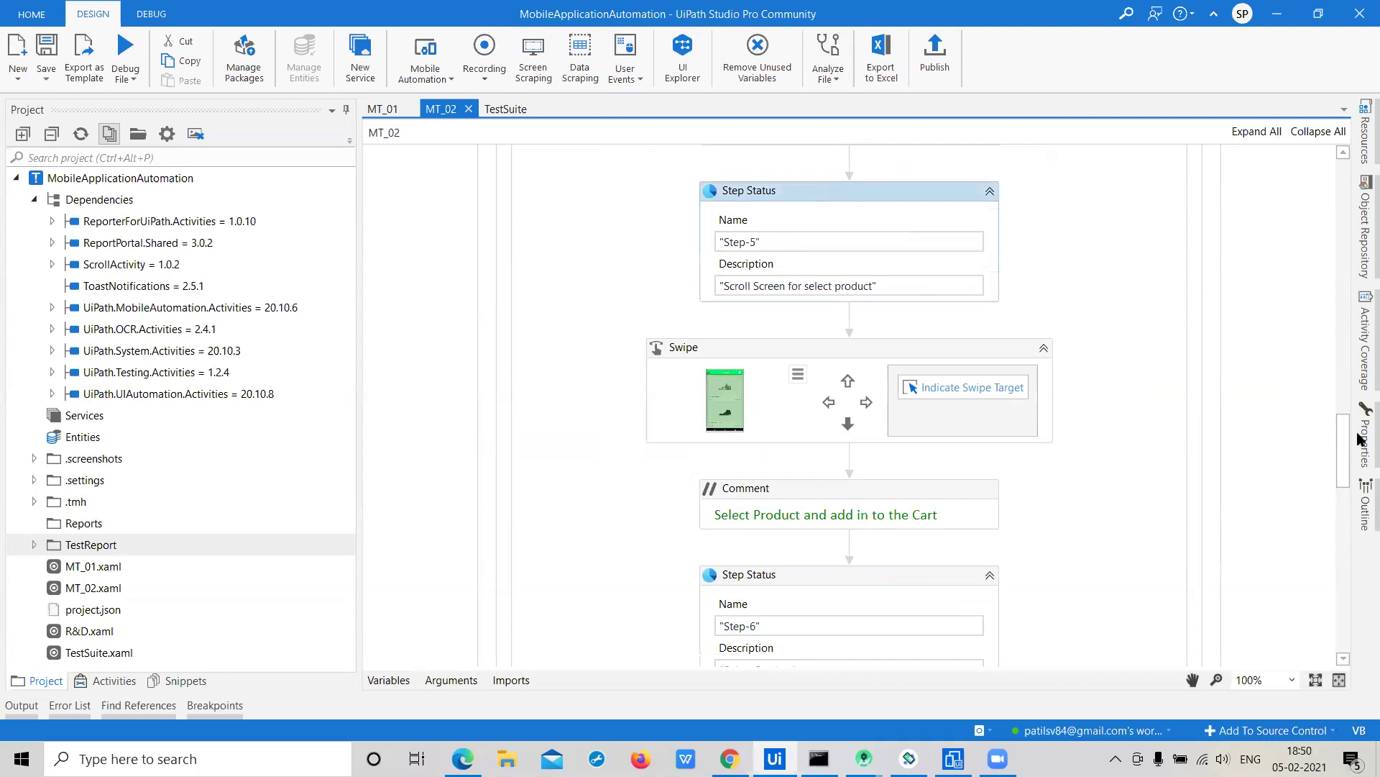
{"action": "mouse_move", "coordinate": [1359, 440]}
{"action": "left_click_drag", "start_coordinate": [1188, 461], "coordinate": [1043, 459]}
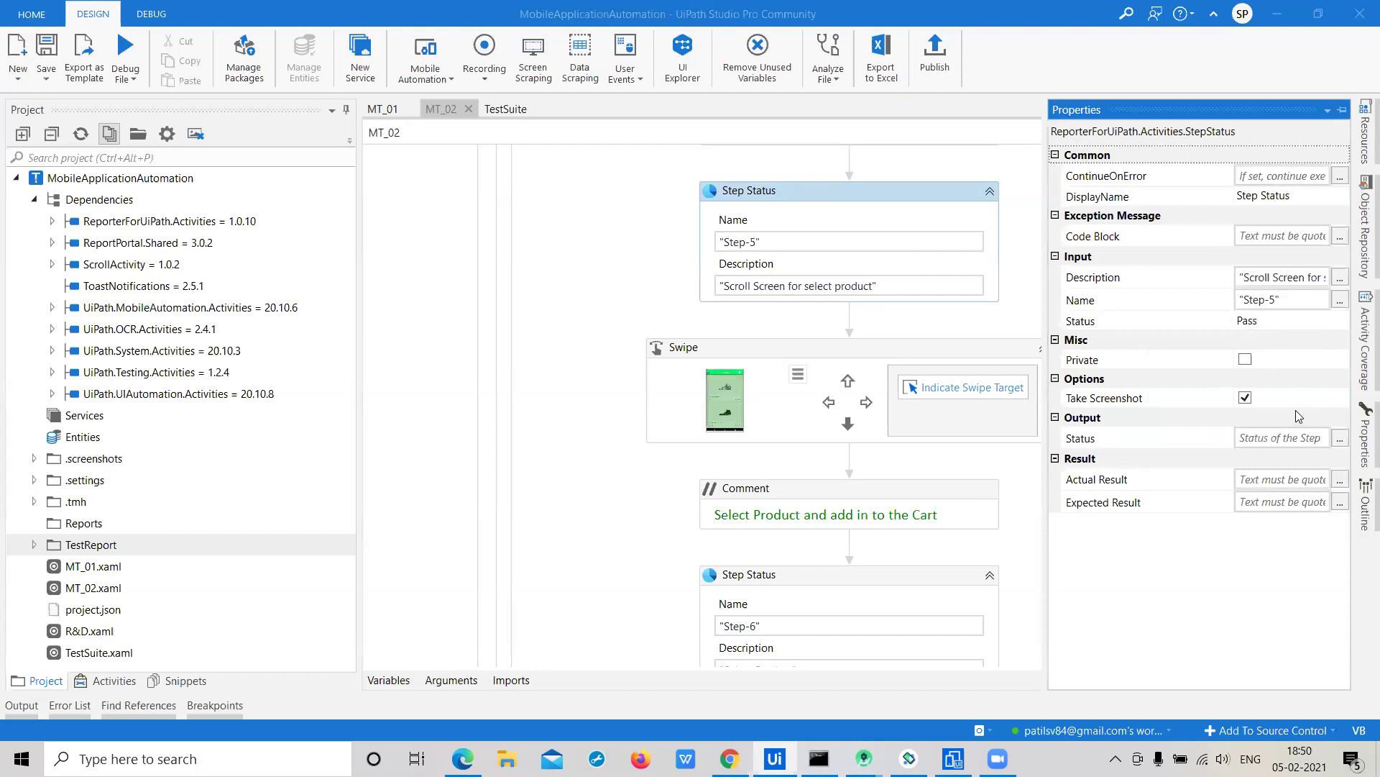
Examine the Status options available for the Step-5 Step Status, close them without choosing, and narrow the properties display
{"action": "left_click", "coordinate": [1342, 322]}
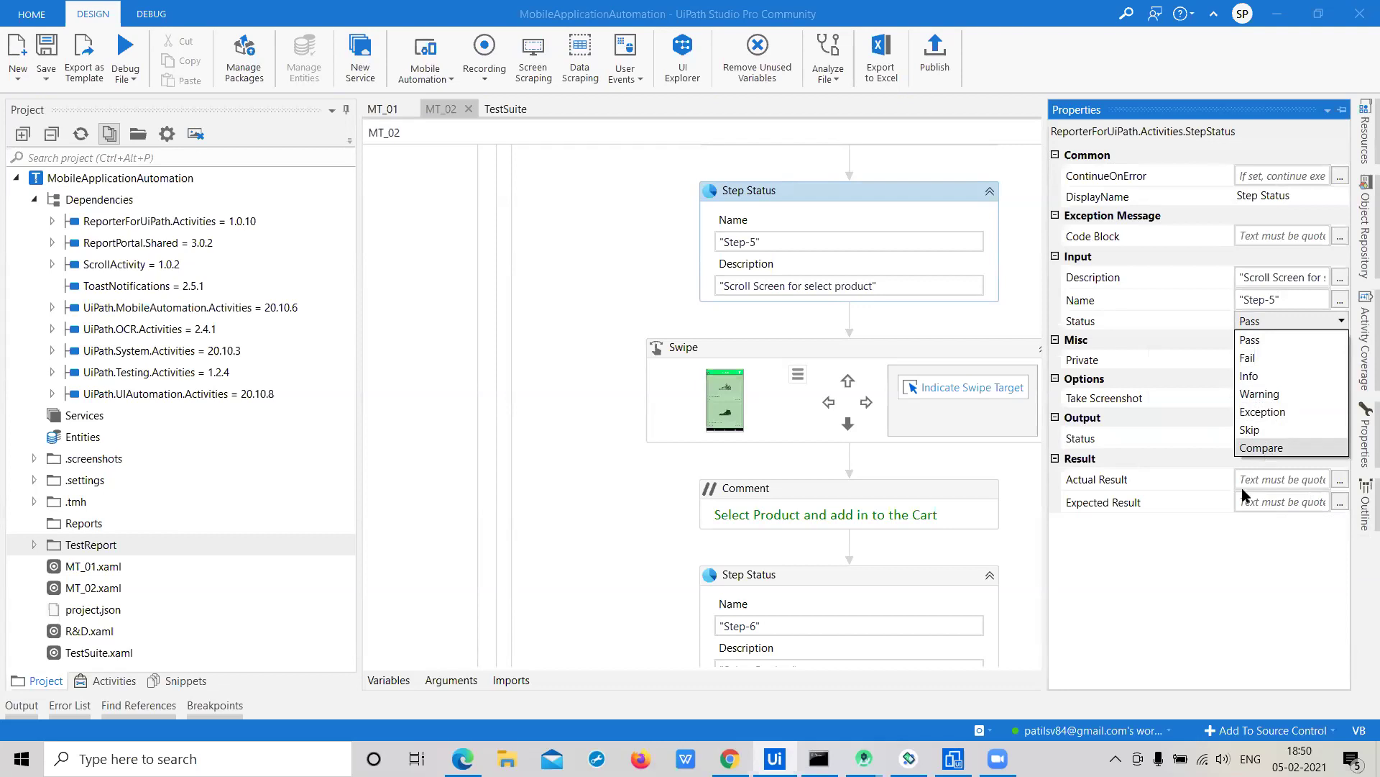
{"action": "key", "text": "Escape"}
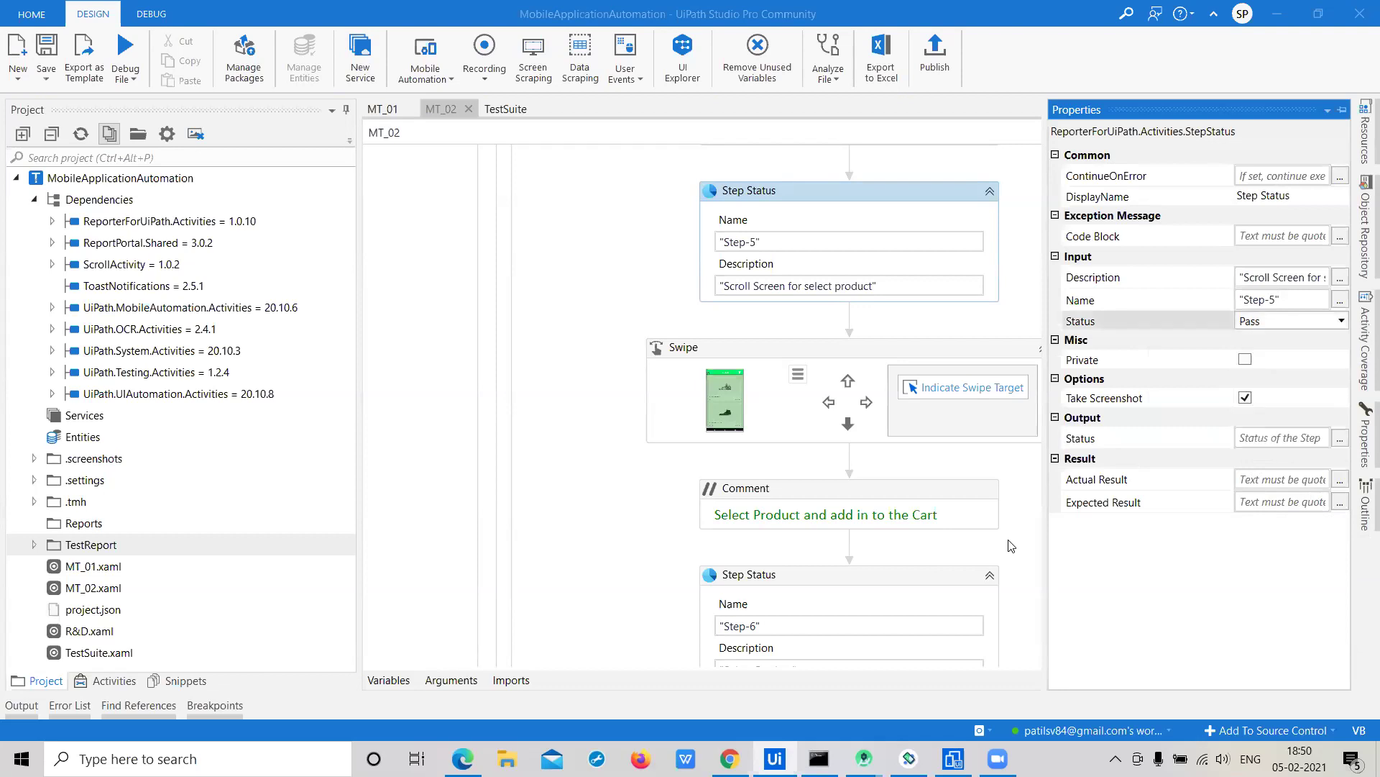
{"action": "left_click_drag", "start_coordinate": [1042, 483], "coordinate": [1273, 451]}
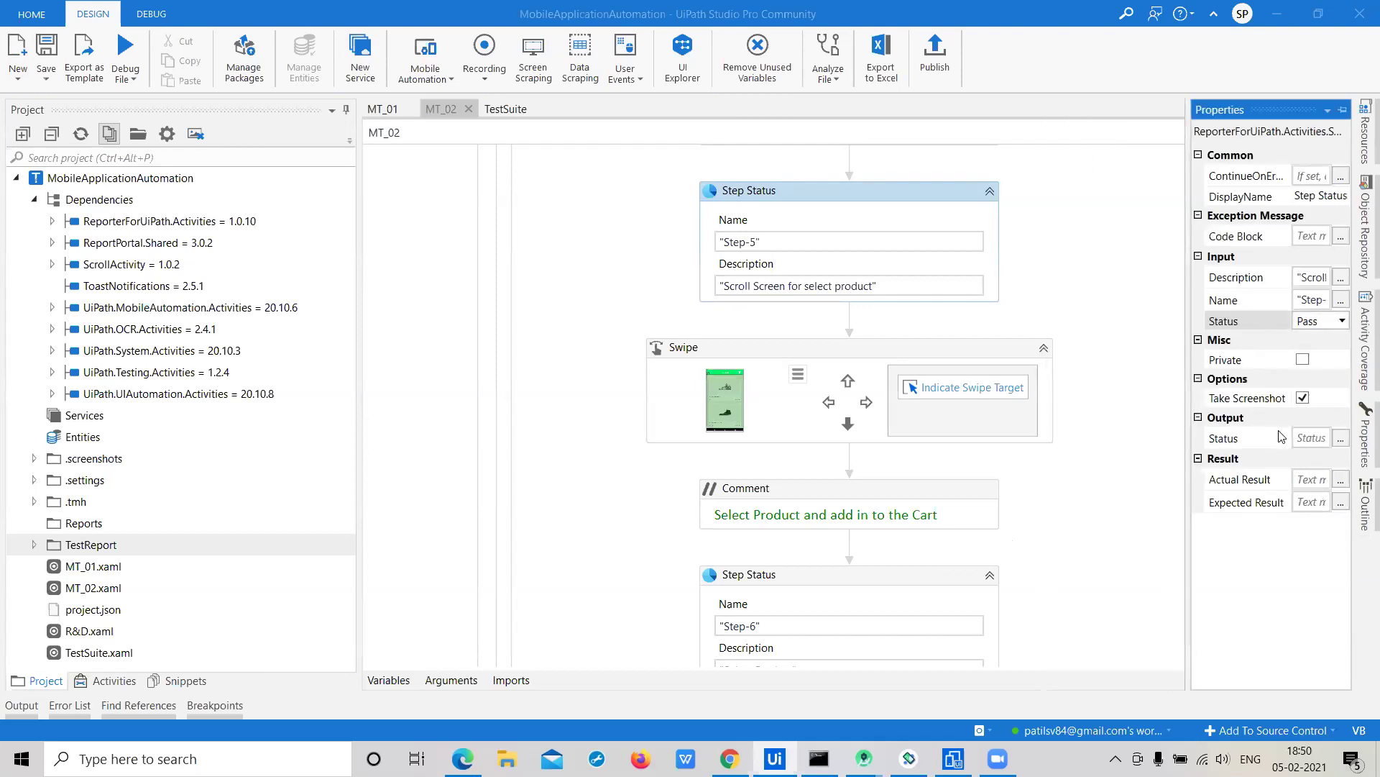